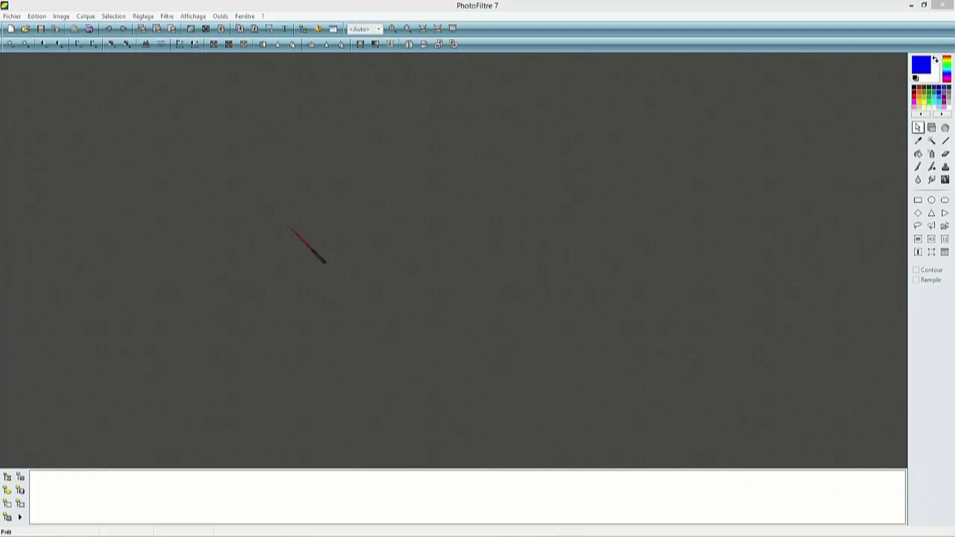
Create a new 3264 × 1840 pixel image with a transparent background
click(11, 16)
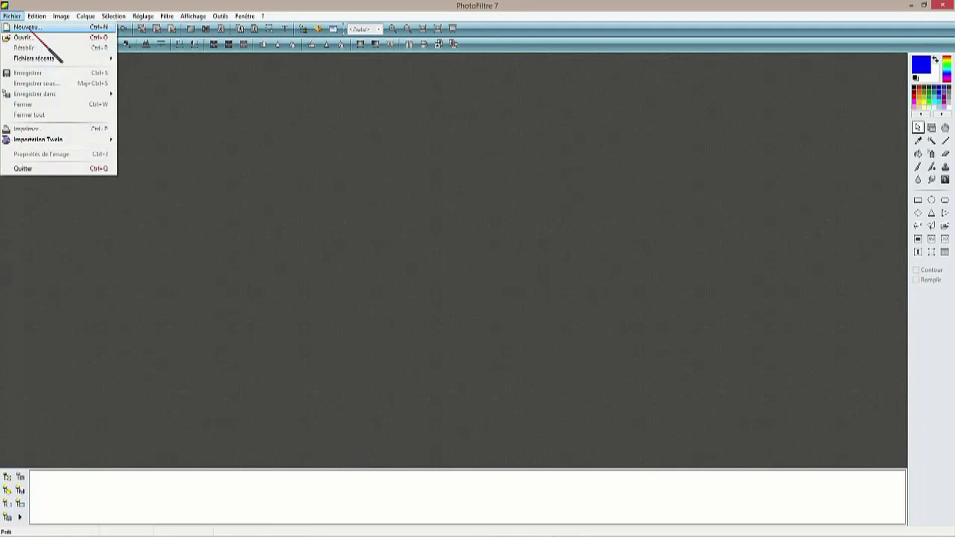
click(29, 28)
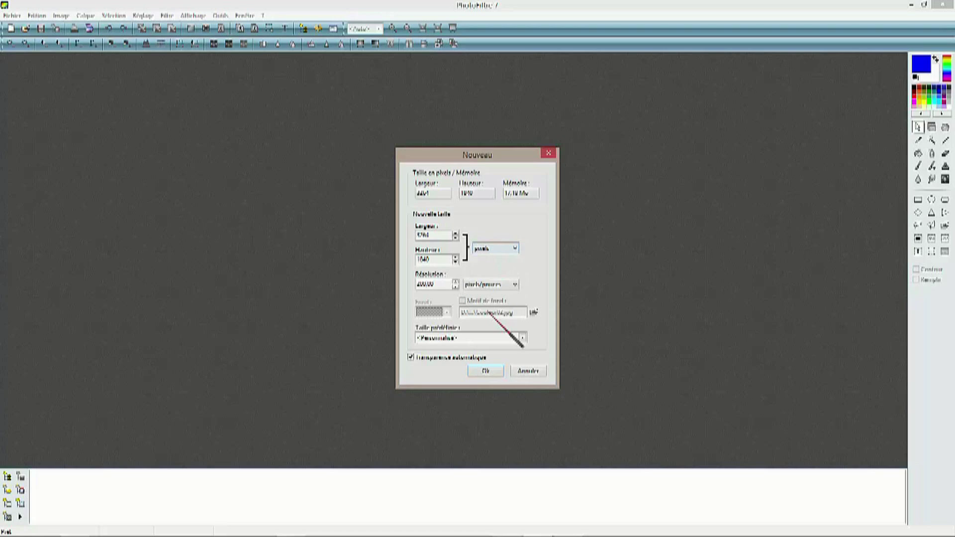
click(481, 373)
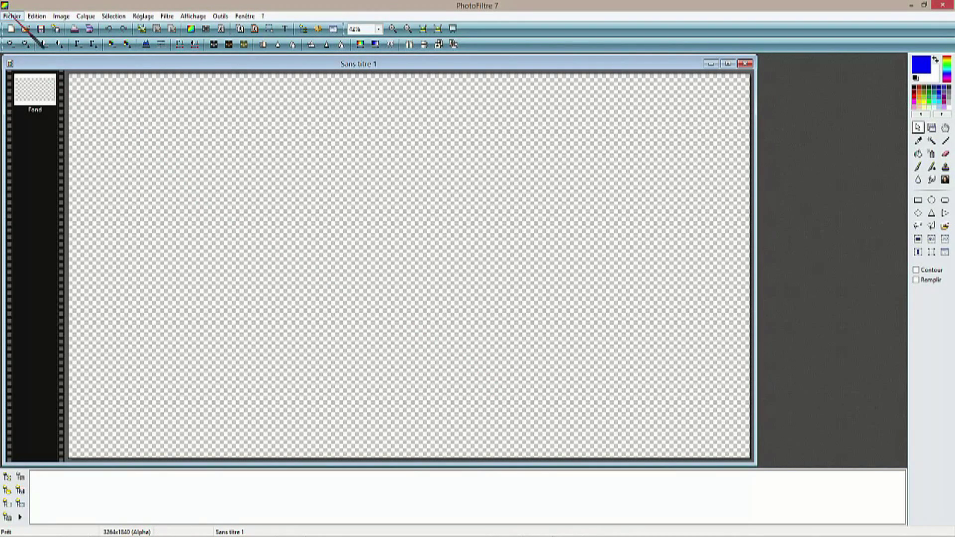
Open noel_400.gif from the "images fonds couleur rendre transparent" folder and copy the whole image
click(12, 16)
click(33, 37)
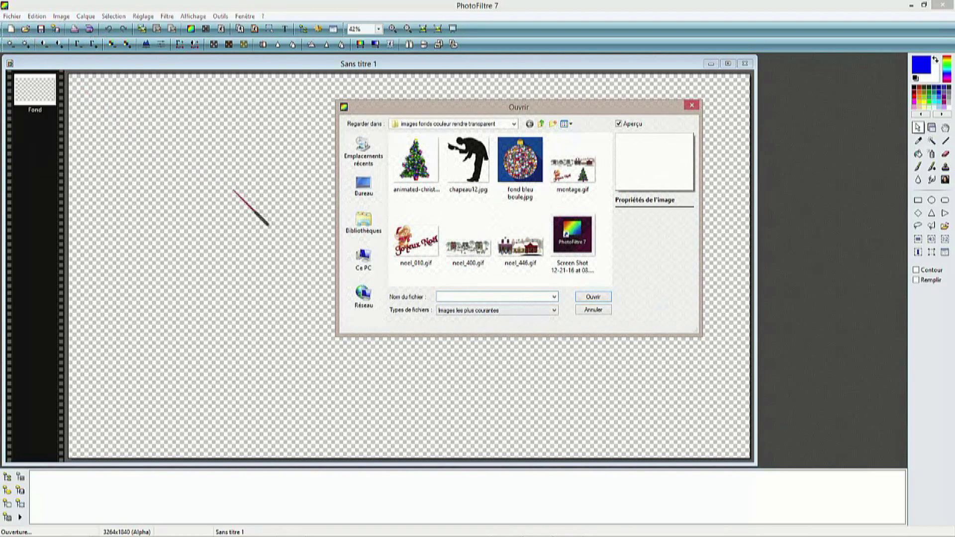
click(484, 247)
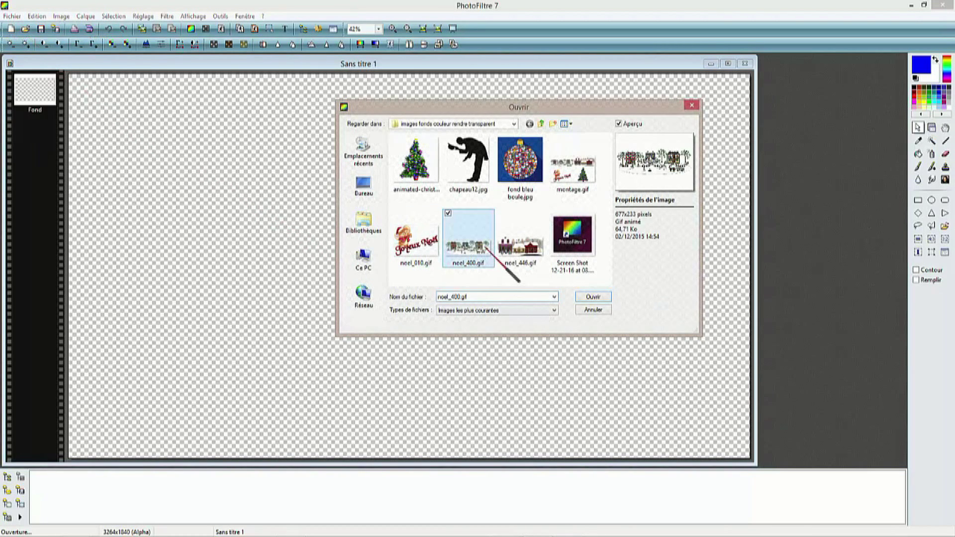
click(590, 296)
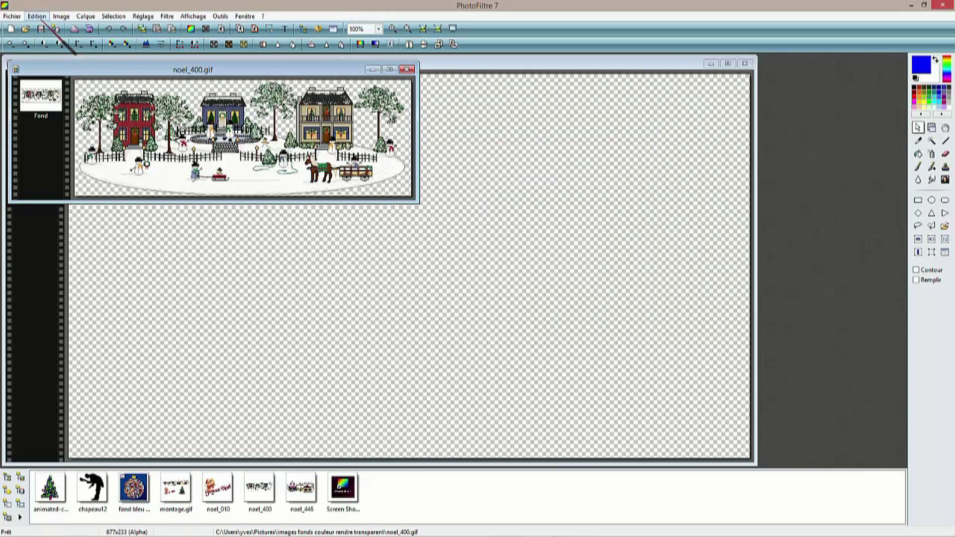
click(37, 16)
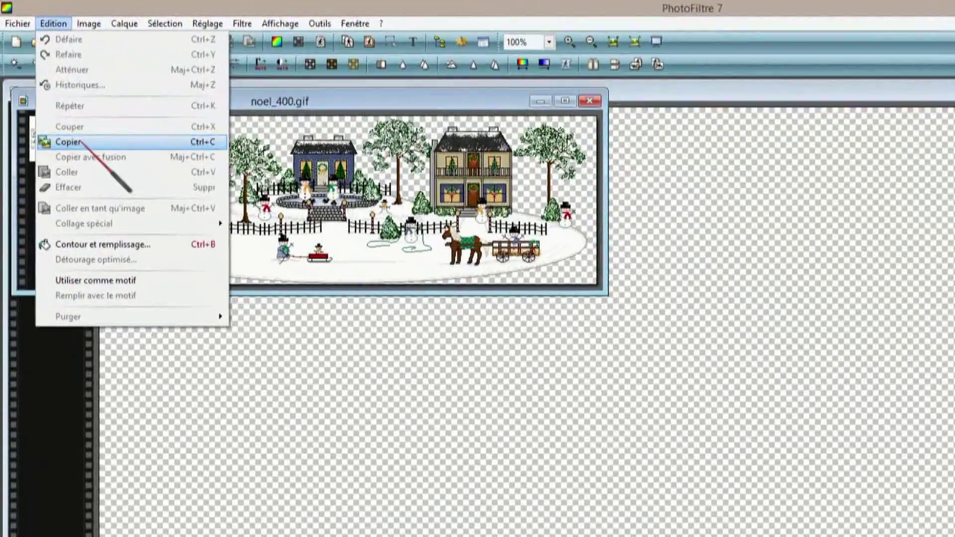
click(78, 141)
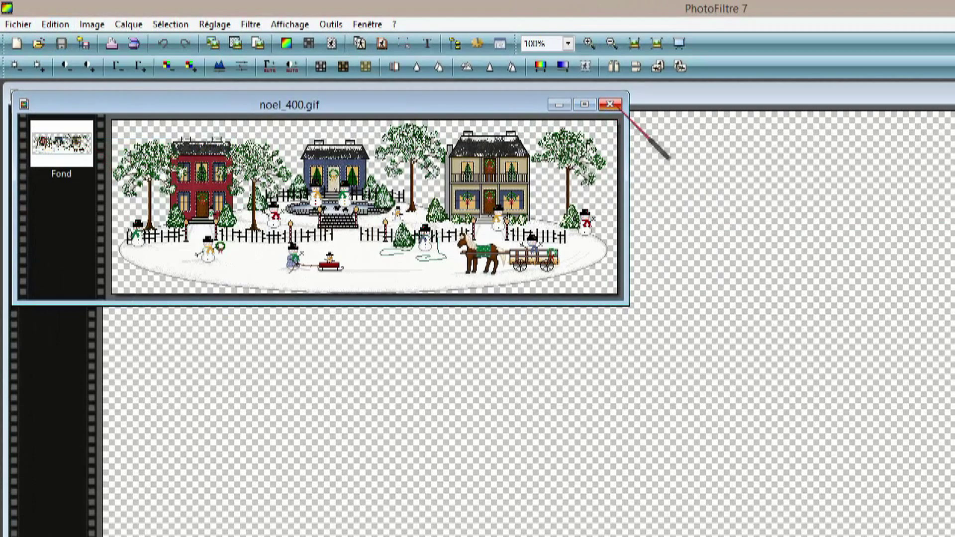
Close noel_400.gif and paste the copied snowy village into the blank transparent image
click(610, 105)
click(50, 27)
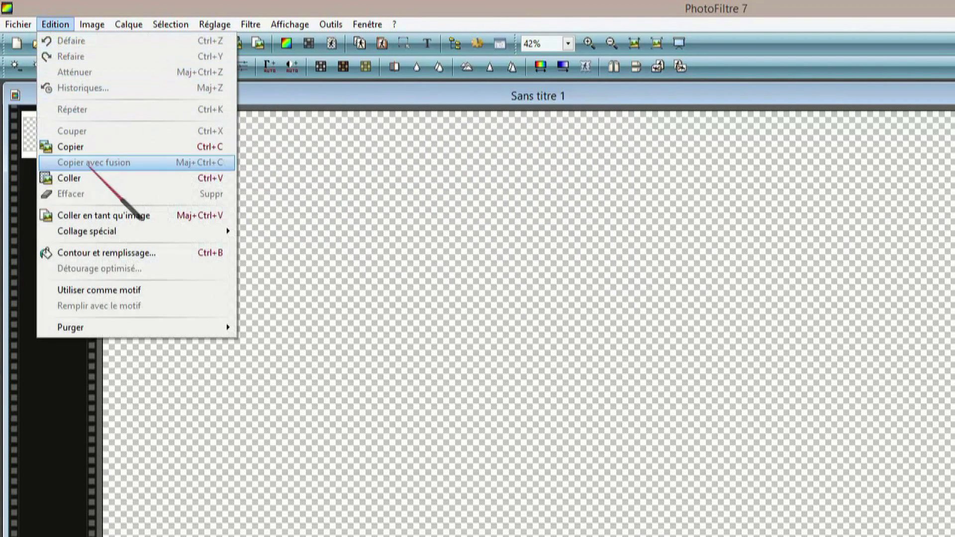
click(88, 179)
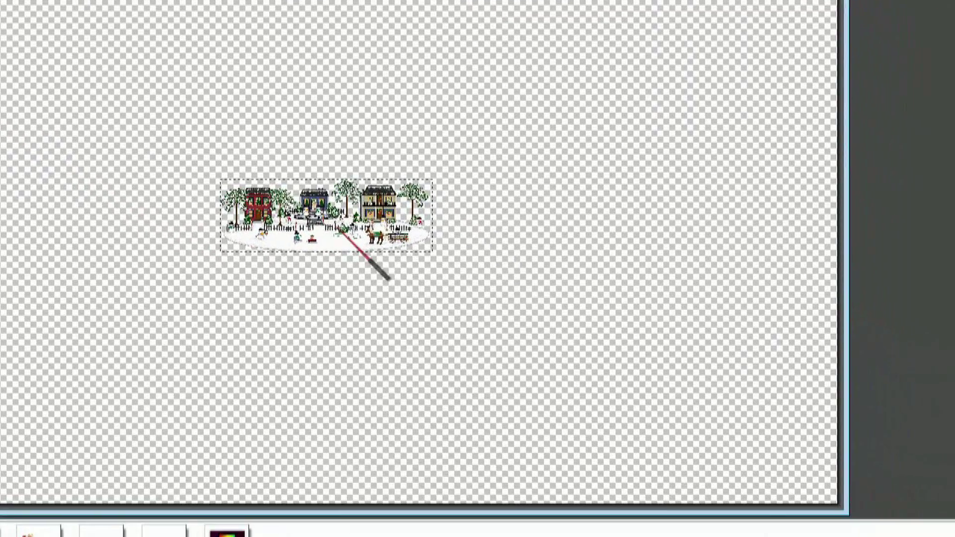
Enlarge the pasted village layer proportionally to about 1758 × 603 pixels and place it in the canvas's upper-left area
right_click(444, 297)
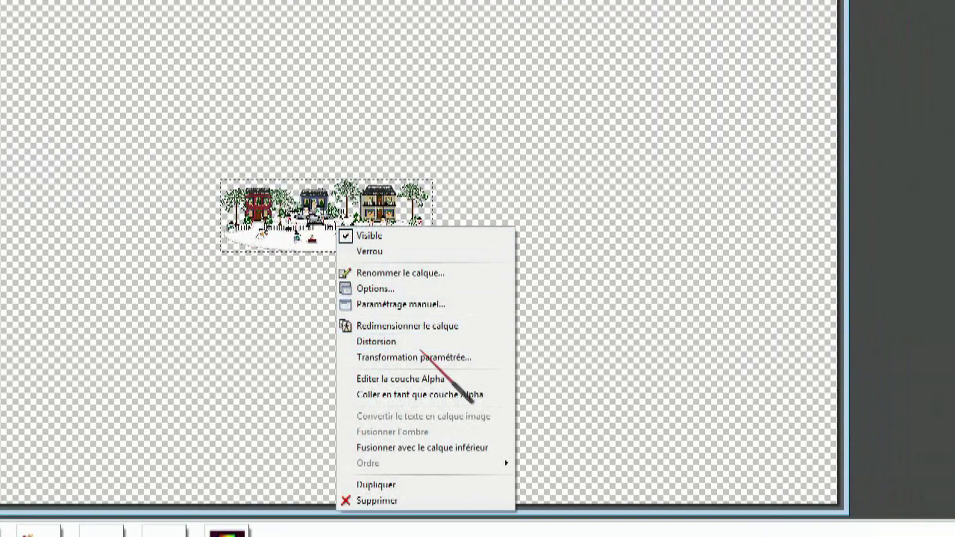
click(438, 326)
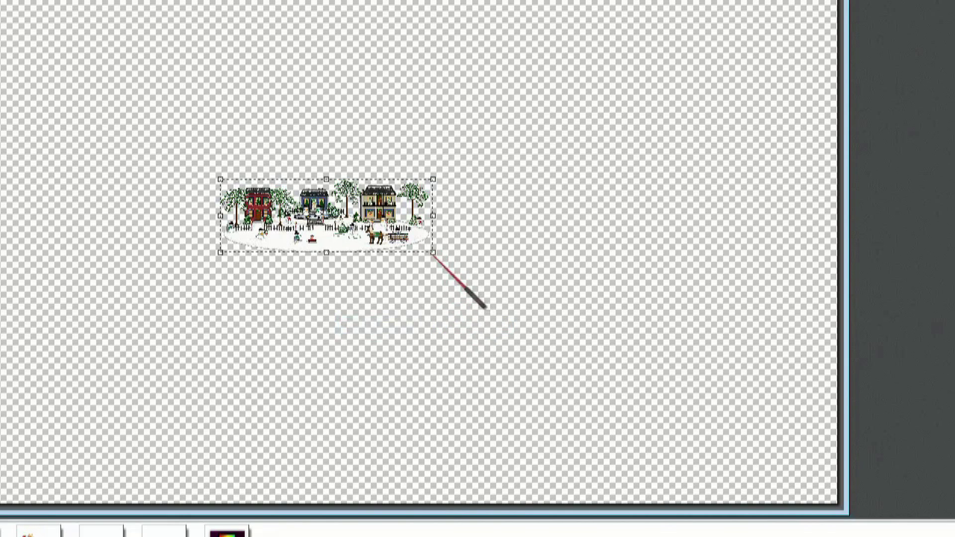
drag(433, 254, 771, 464)
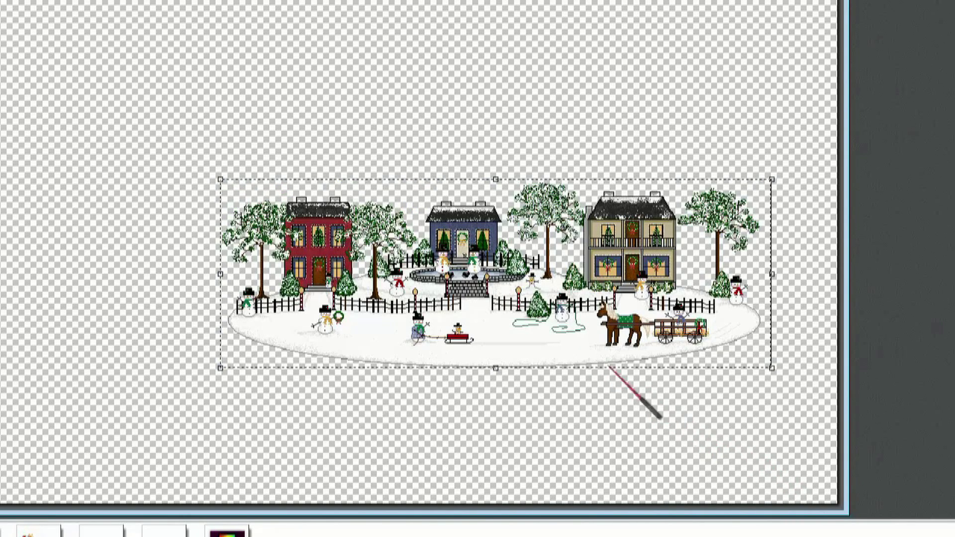
drag(487, 279, 78, 72)
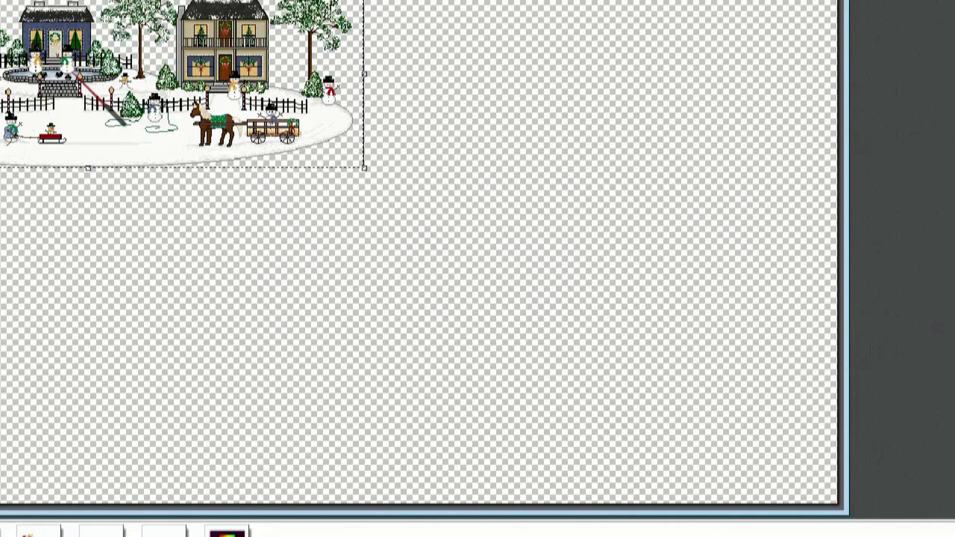
right_click(75, 73)
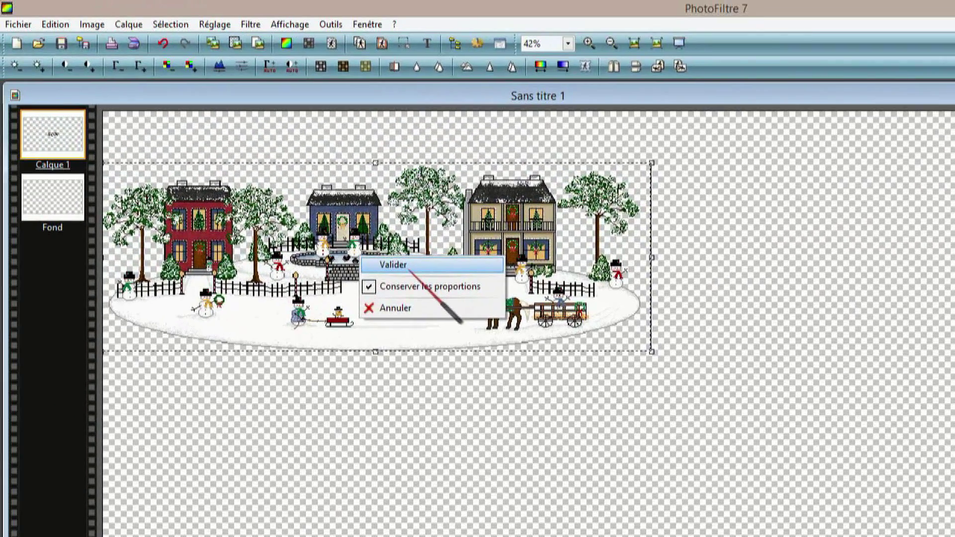
click(121, 86)
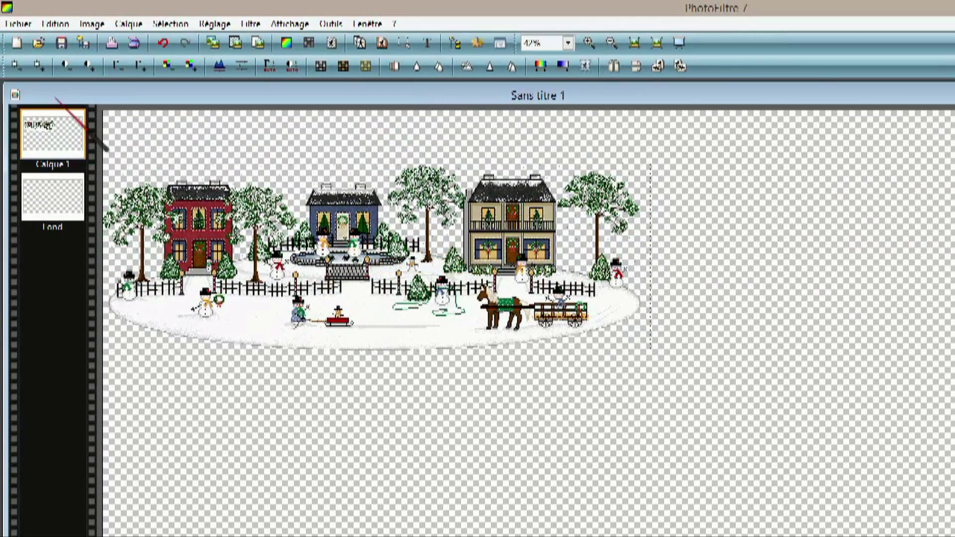
Open noel_446.gif and copy the whole image of the snow-covered houses
click(18, 23)
click(40, 57)
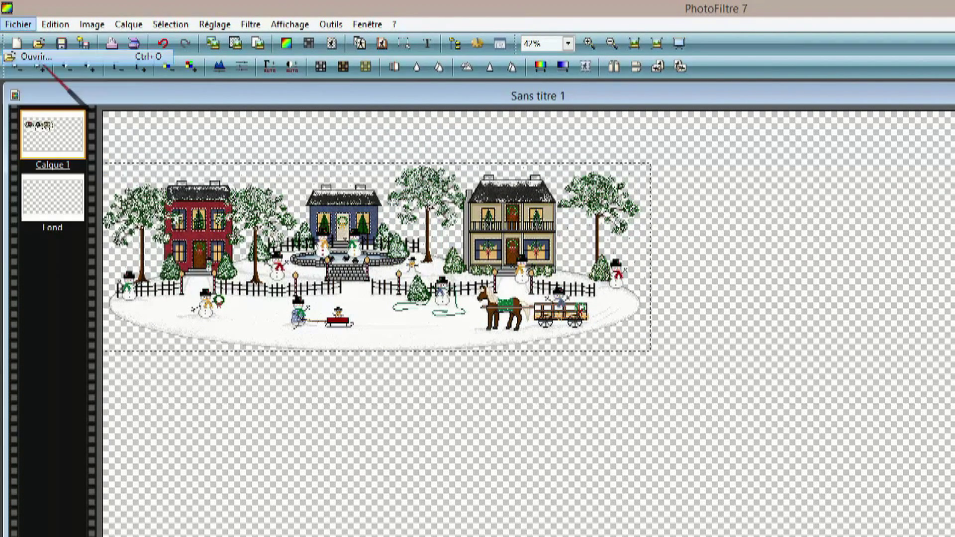
click(808, 374)
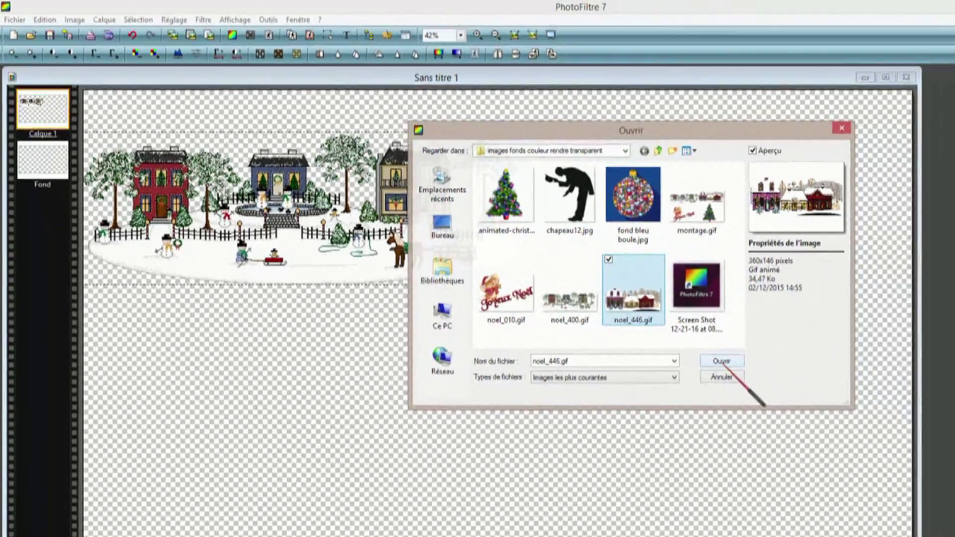
click(721, 361)
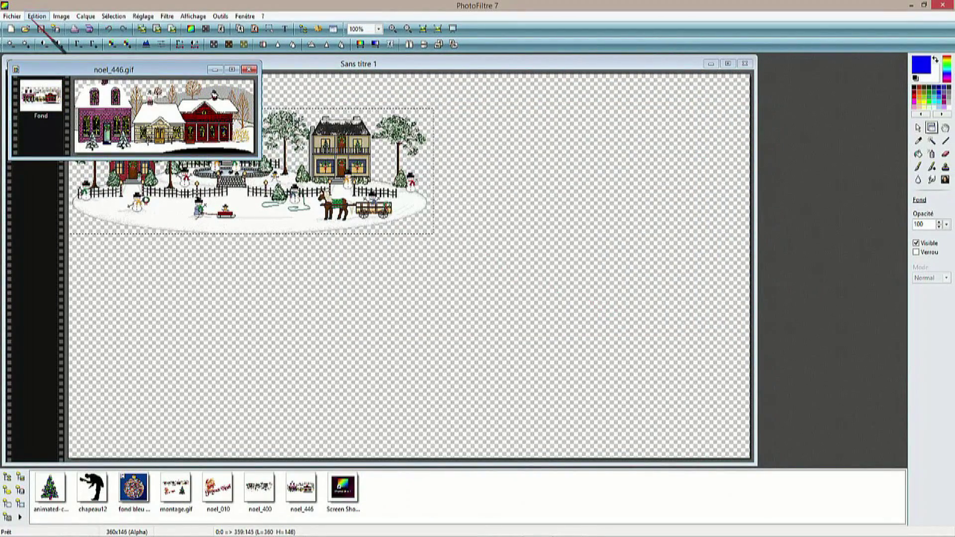
click(35, 16)
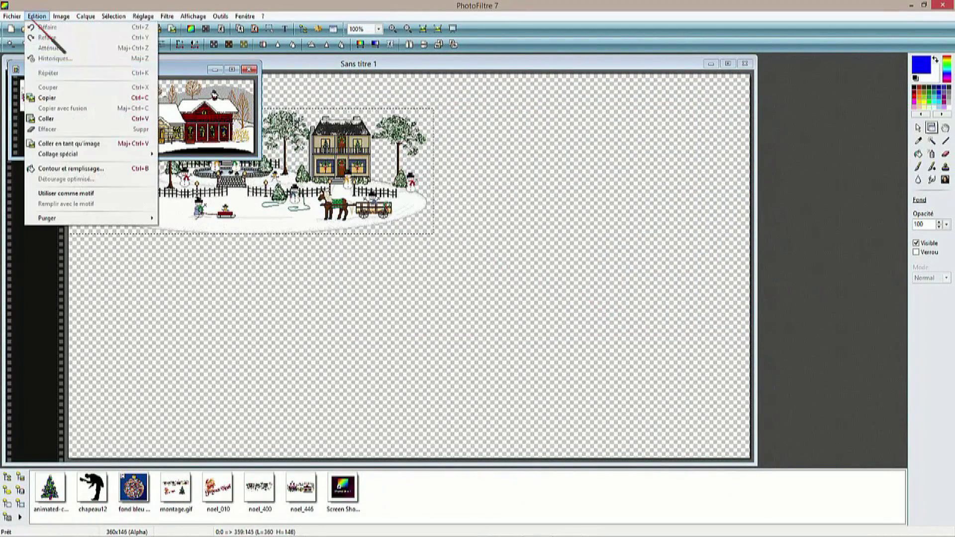
click(58, 99)
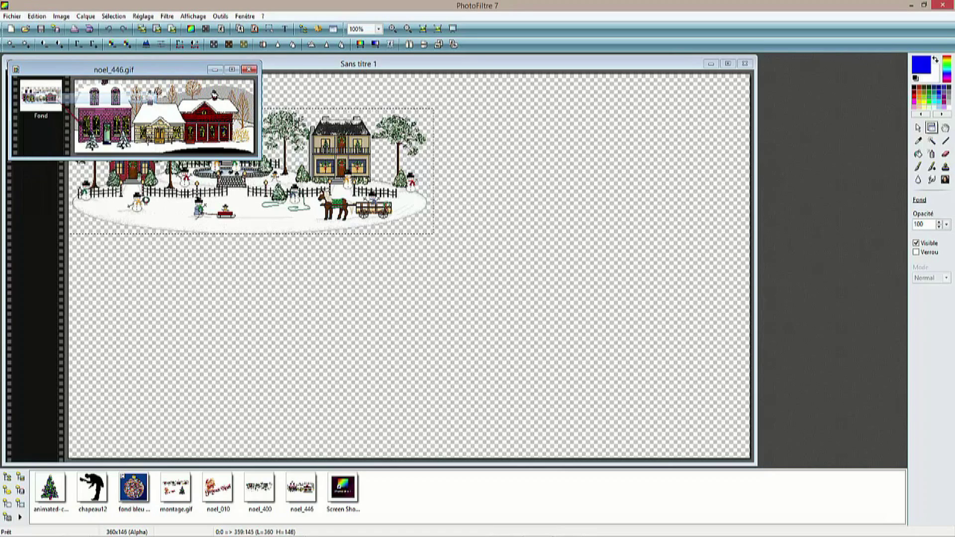
Close noel_446.gif and paste the copied houses as a new layer in the montage
click(248, 69)
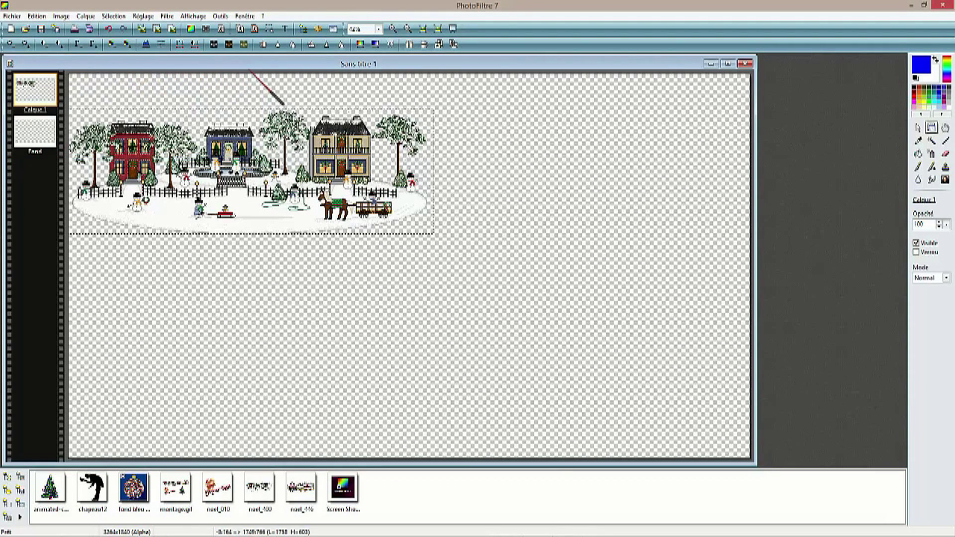
click(37, 15)
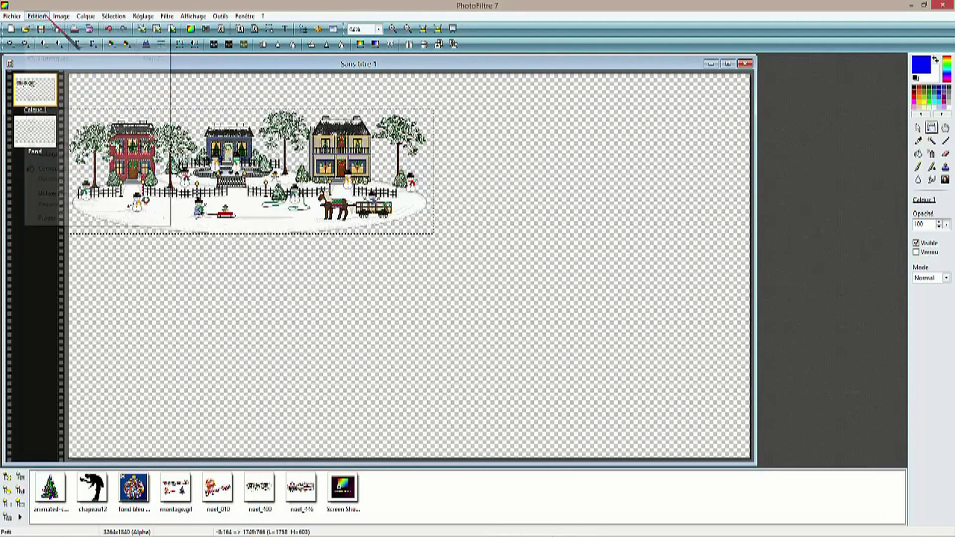
click(54, 121)
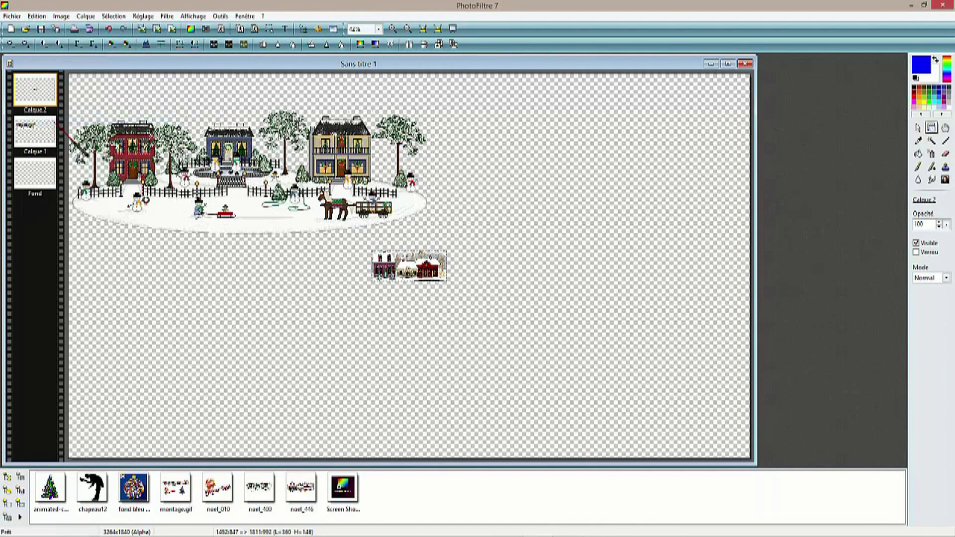
Enlarge the pasted houses layer proportionally and place it beside the first village, filling the canvas's upper-right area
right_click(411, 265)
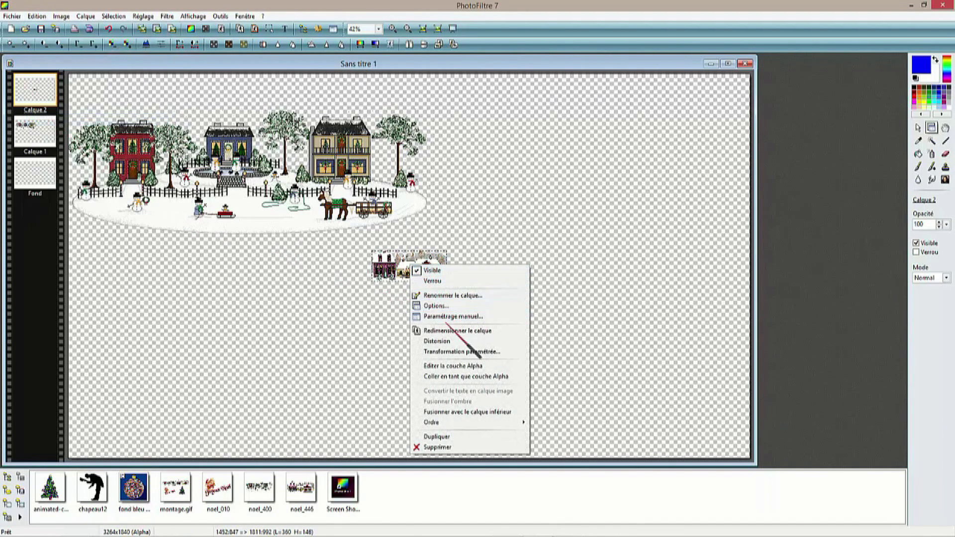
click(462, 333)
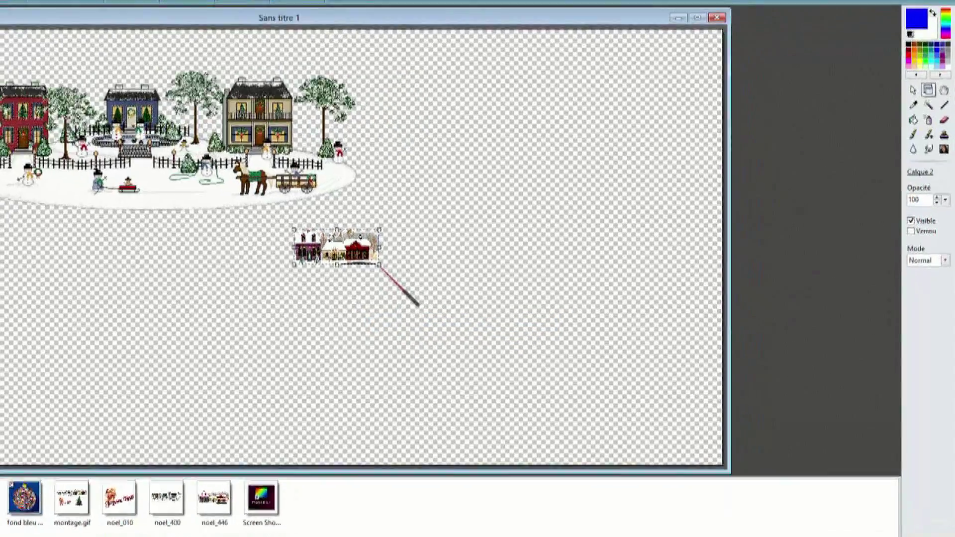
drag(447, 283, 722, 431)
drag(399, 289, 437, 48)
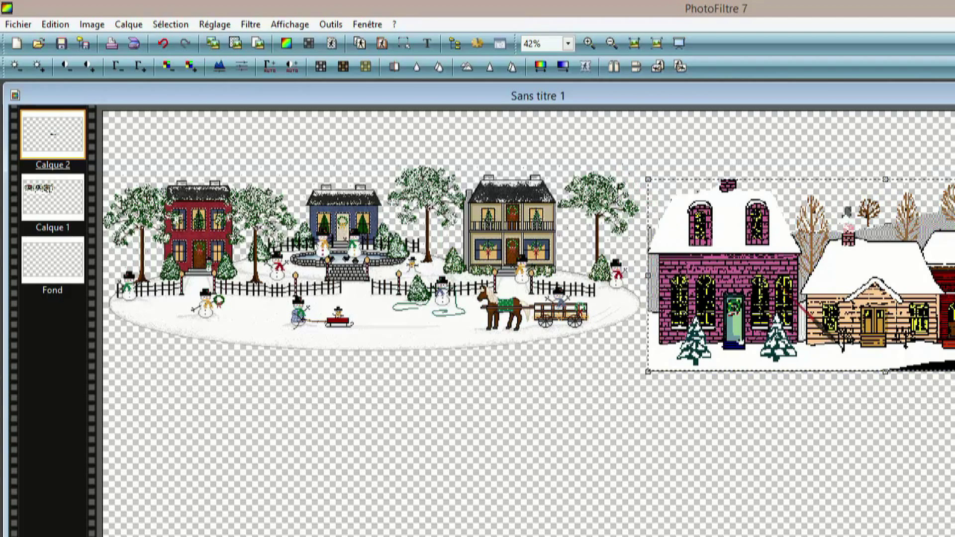
right_click(783, 287)
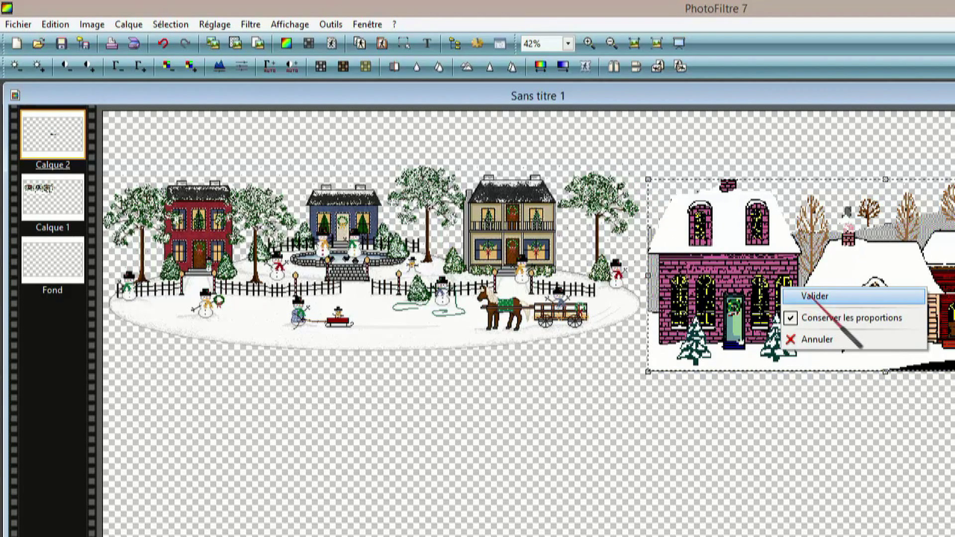
click(801, 297)
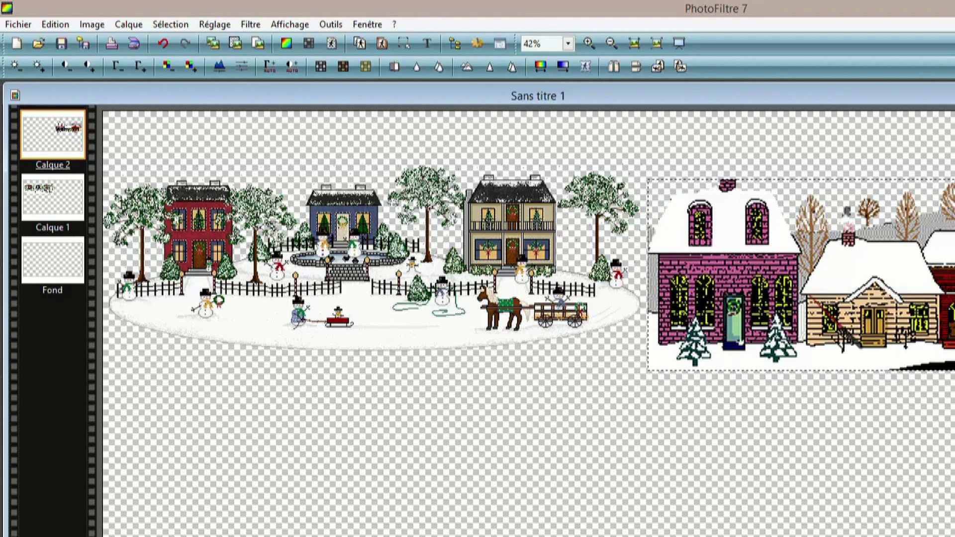
Open animated-christmas-tree-image-0309.gif and copy the whole Christmas tree image
click(18, 24)
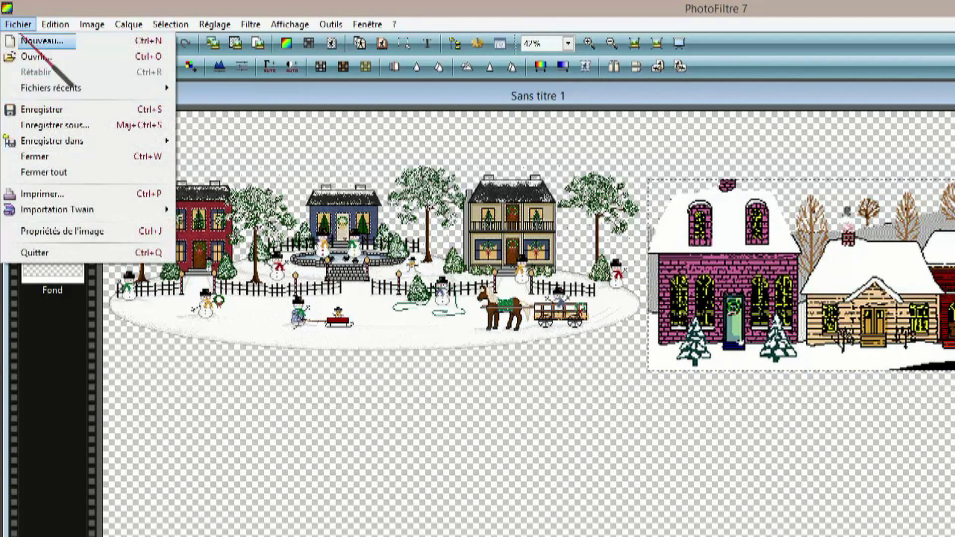
click(34, 56)
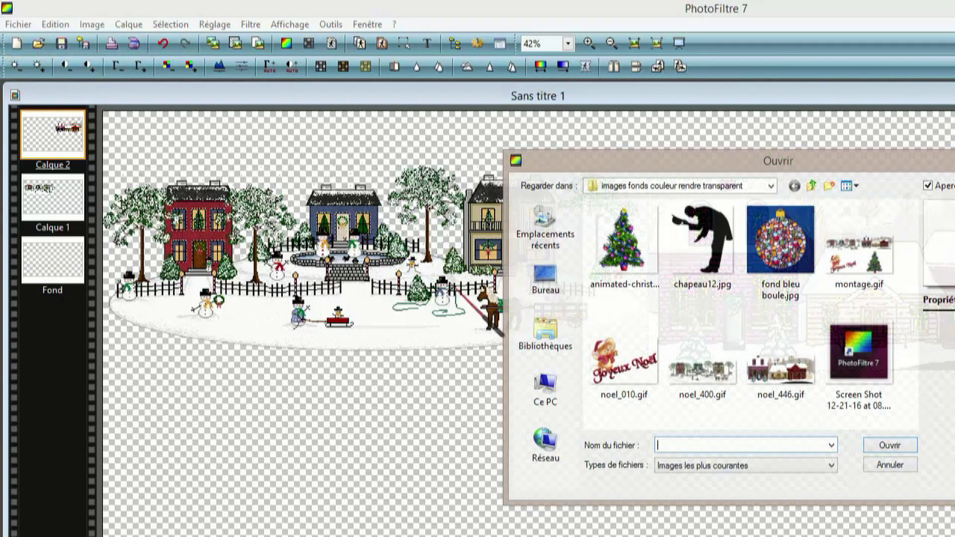
click(625, 258)
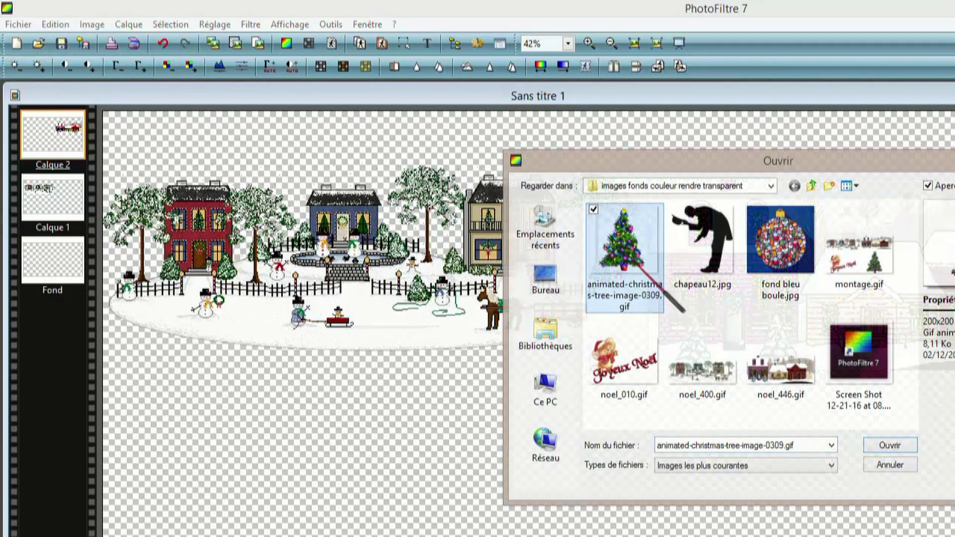
click(890, 445)
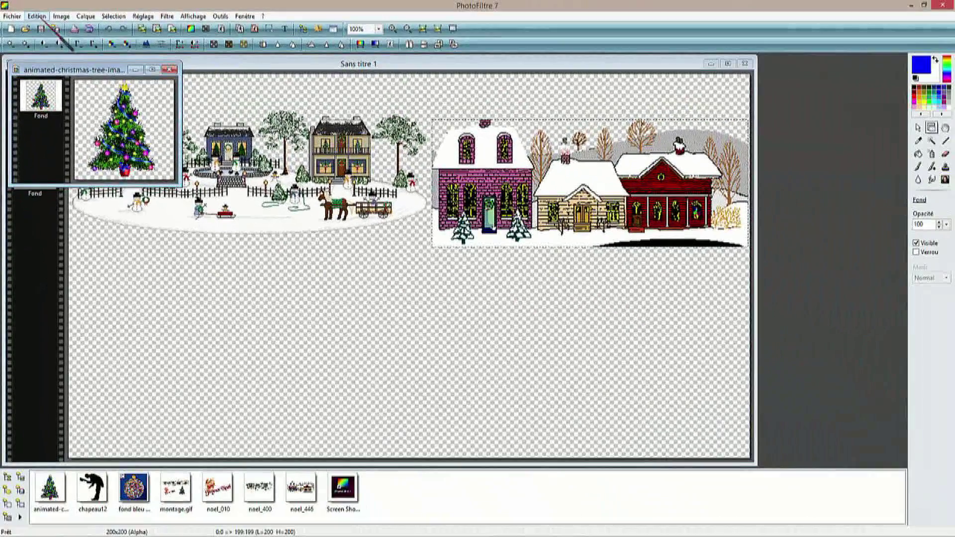
click(37, 16)
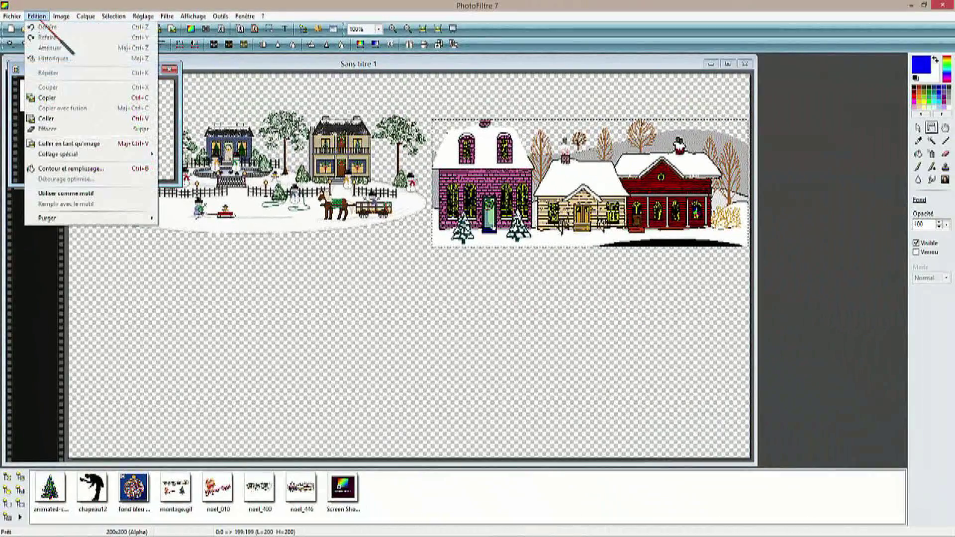
click(48, 98)
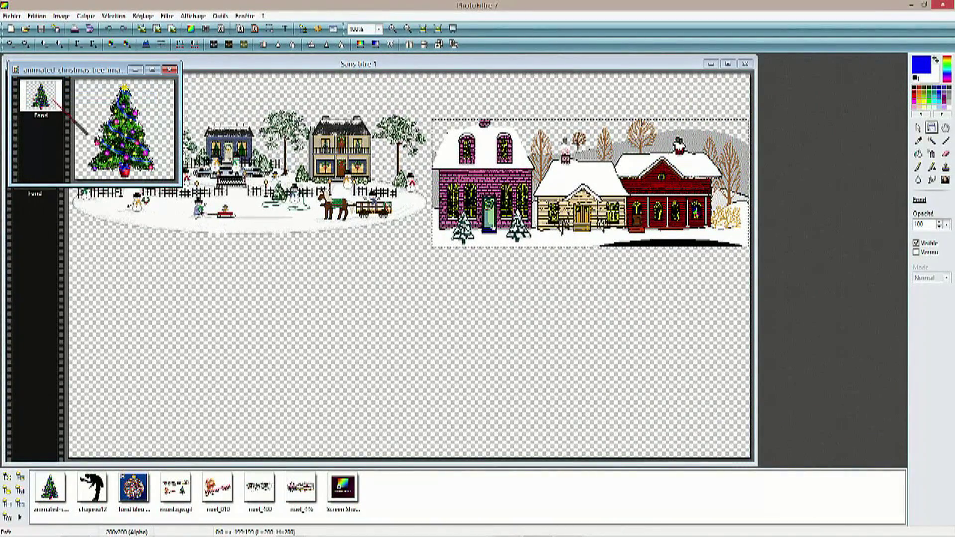
Close the Christmas tree GIF and paste the copied tree as a new layer in the montage
click(170, 70)
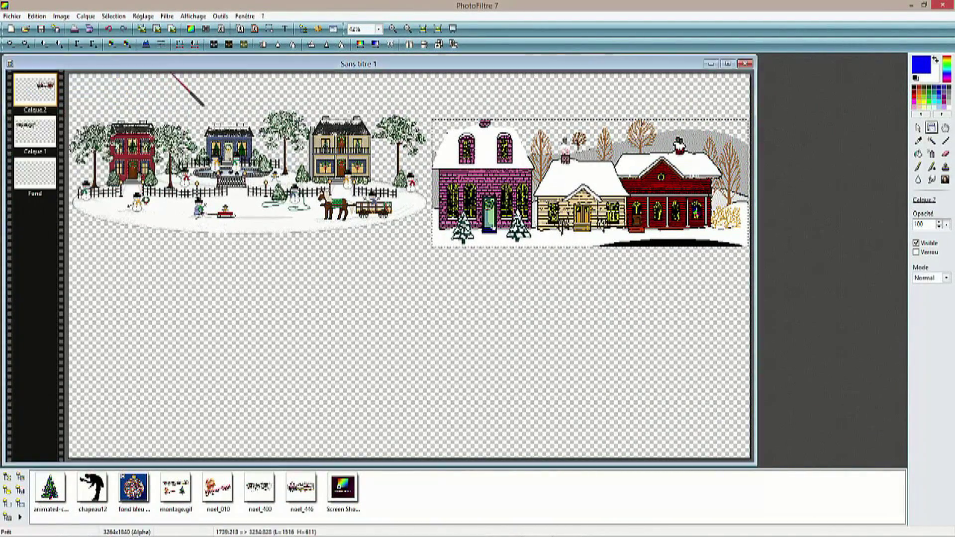
click(37, 16)
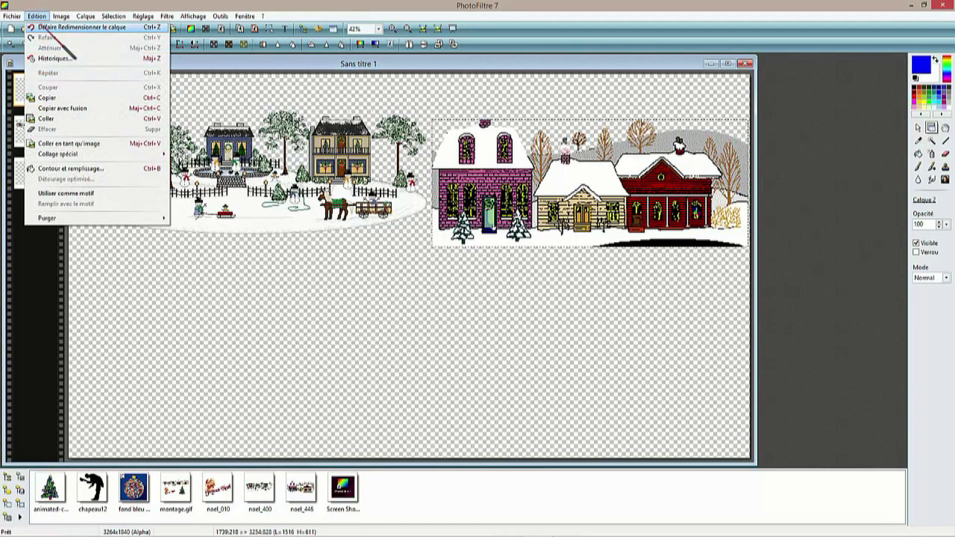
click(64, 143)
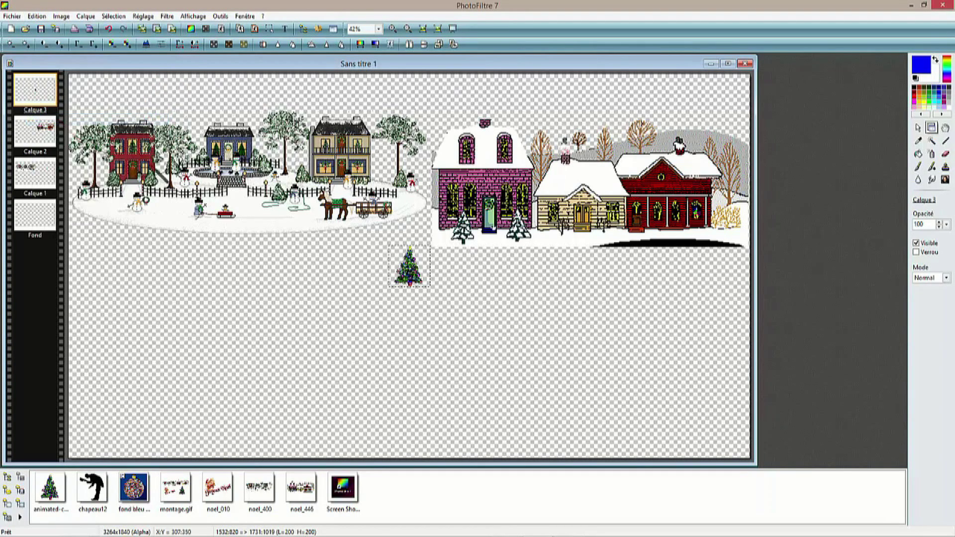
Enlarge the tree layer proportionally to about 1023 by 1023 pixels, filling the space beneath the houses down to the canvas's bottom edge
right_click(418, 273)
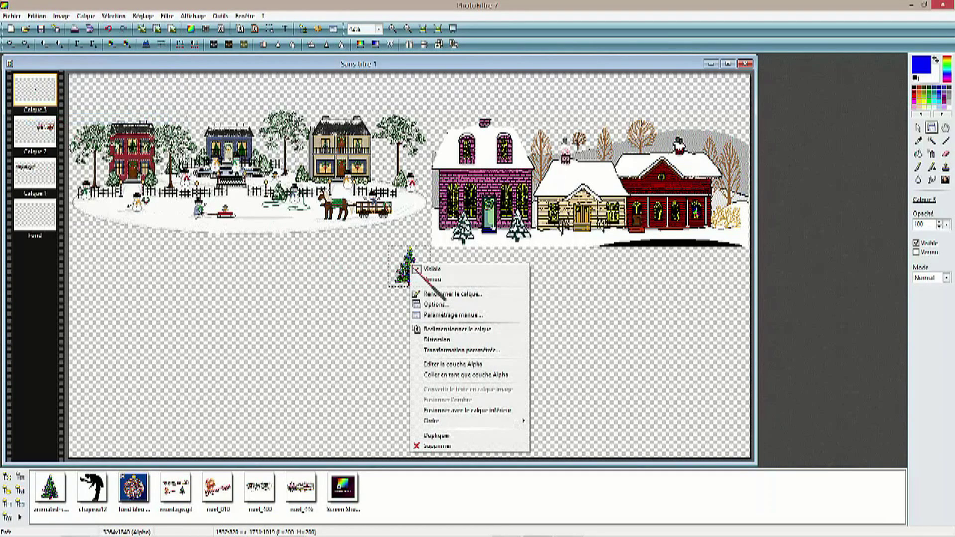
click(445, 328)
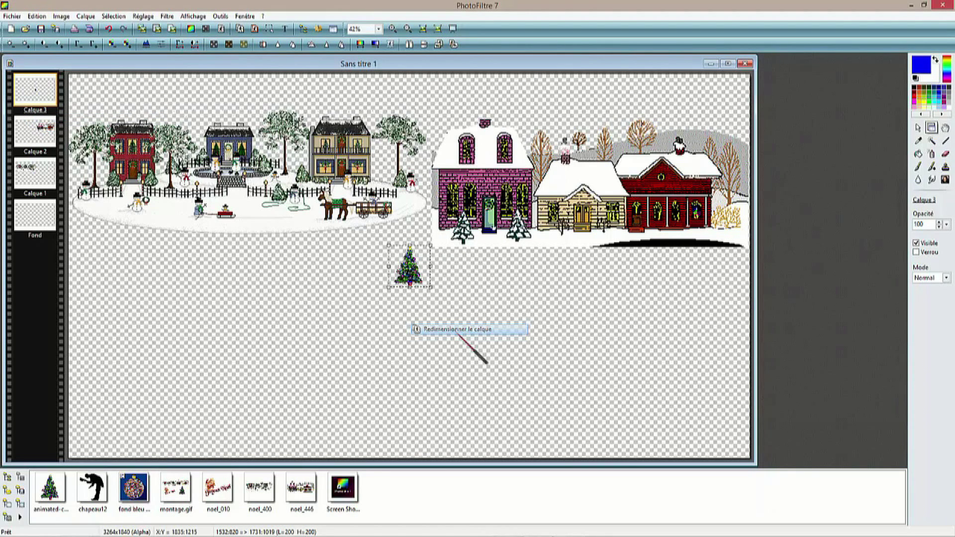
drag(431, 289, 613, 463)
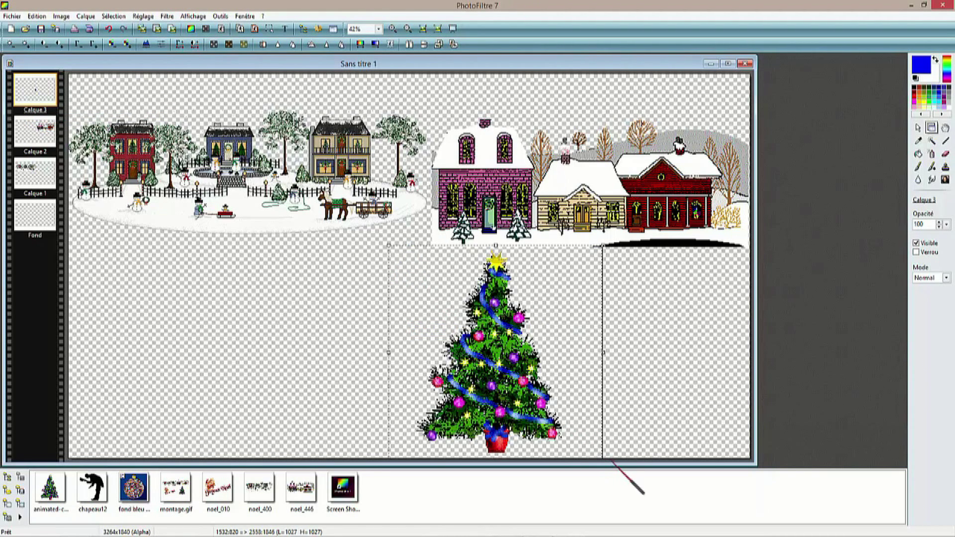
right_click(502, 317)
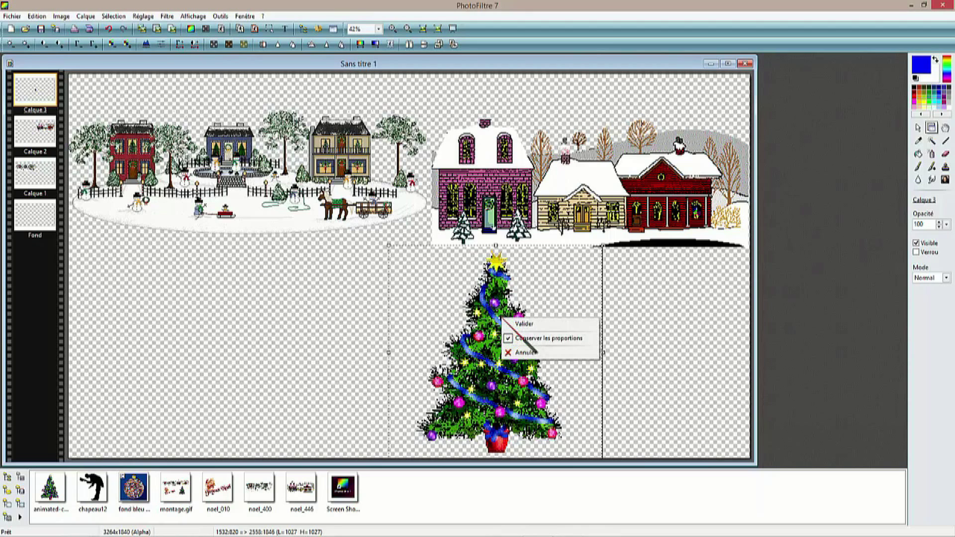
click(522, 323)
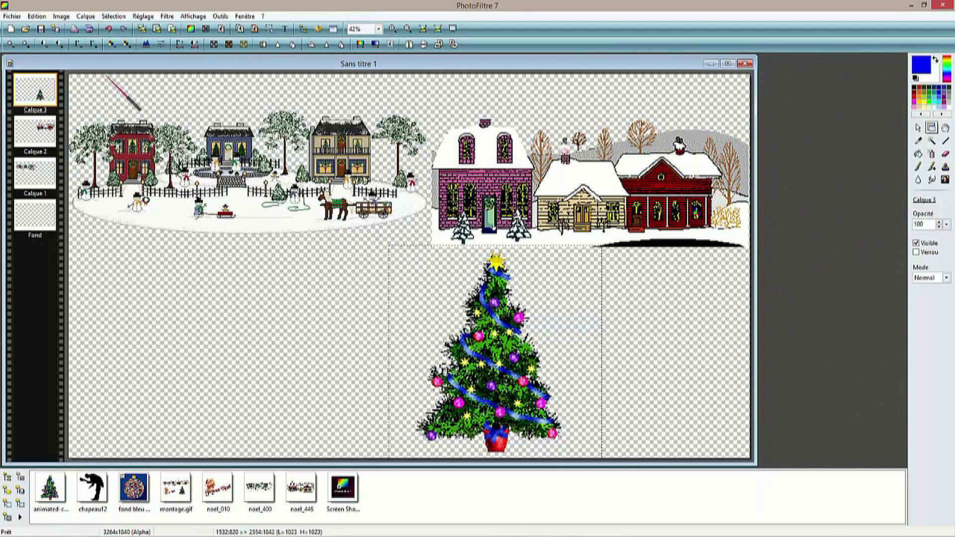
Open noel_010.gif and copy the whole Joyeux Noël mouse image
click(12, 16)
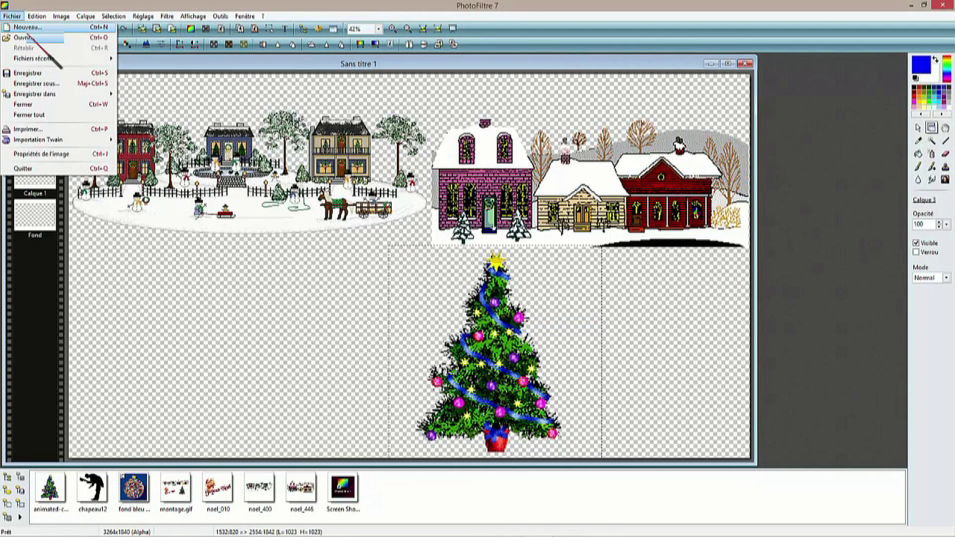
click(25, 37)
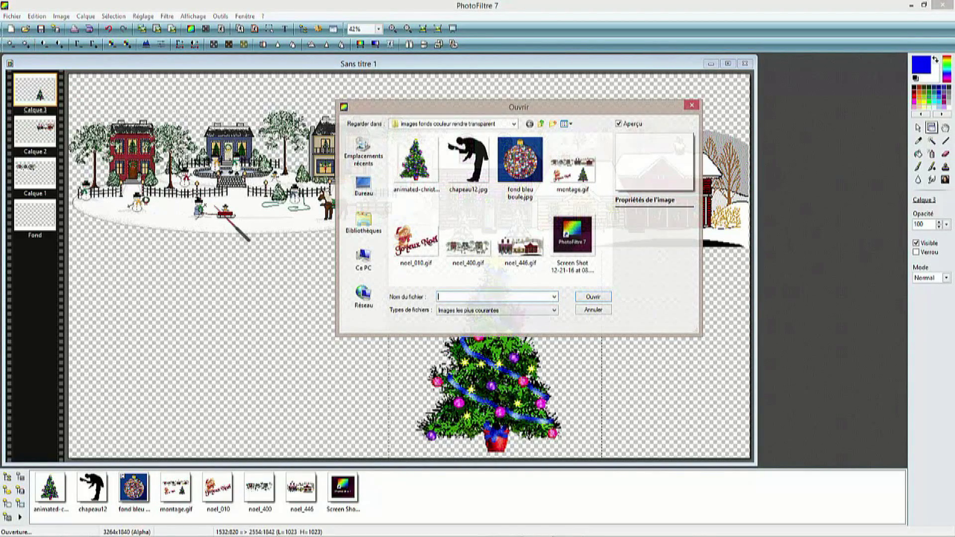
click(426, 258)
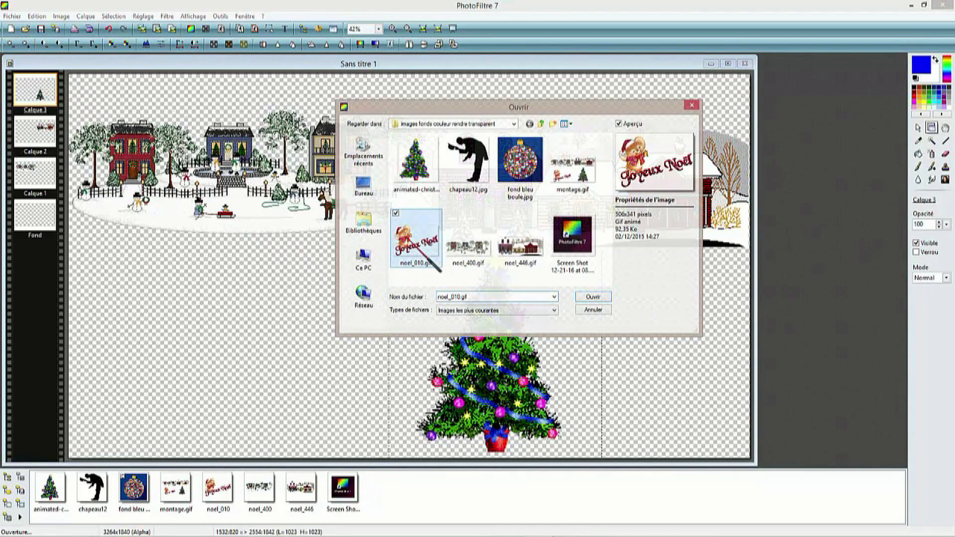
click(601, 298)
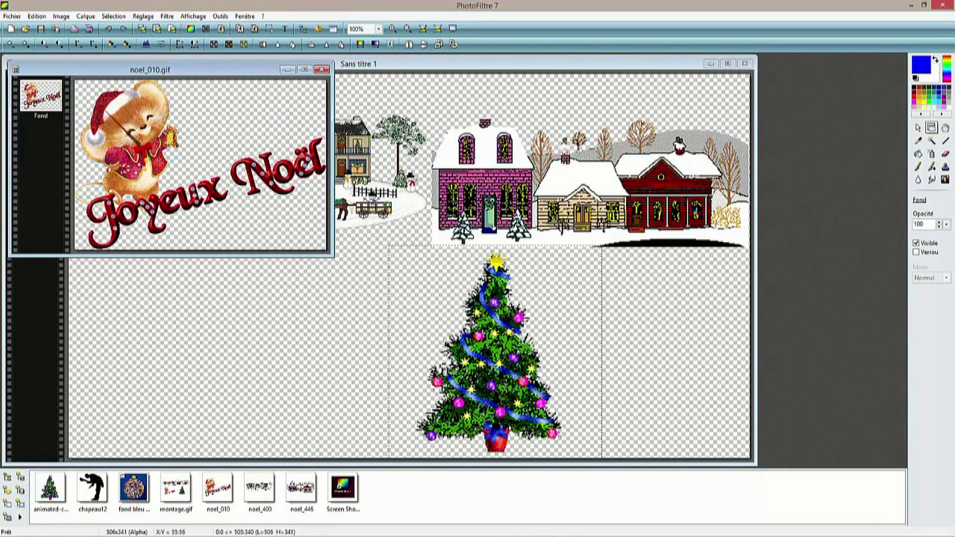
click(37, 16)
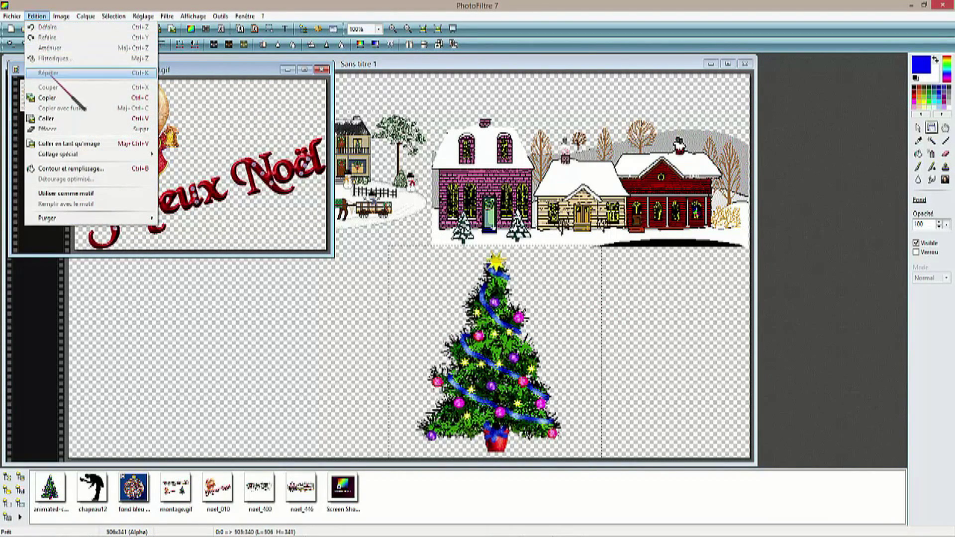
click(57, 98)
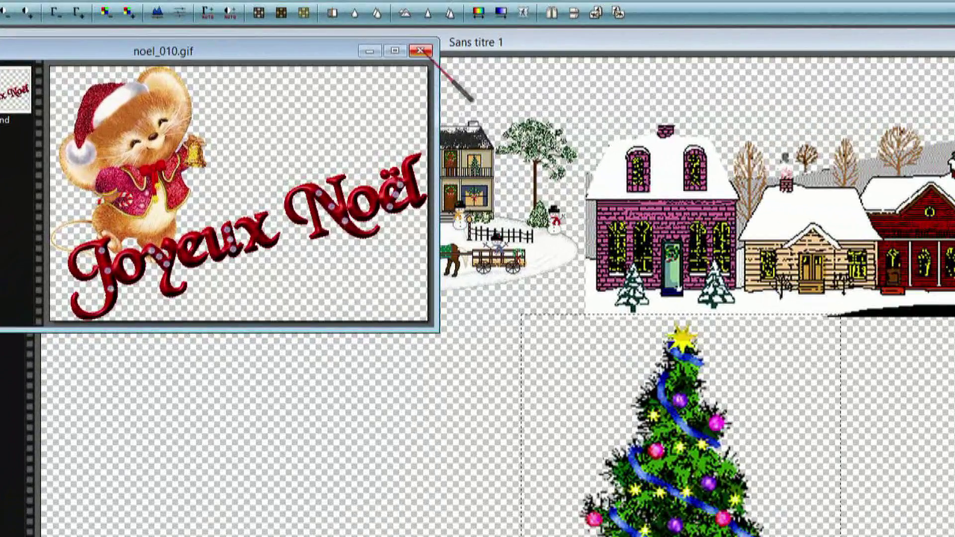
Close noel_010.gif and paste the copied Joyeux Noël image as a new layer in the montage
click(321, 69)
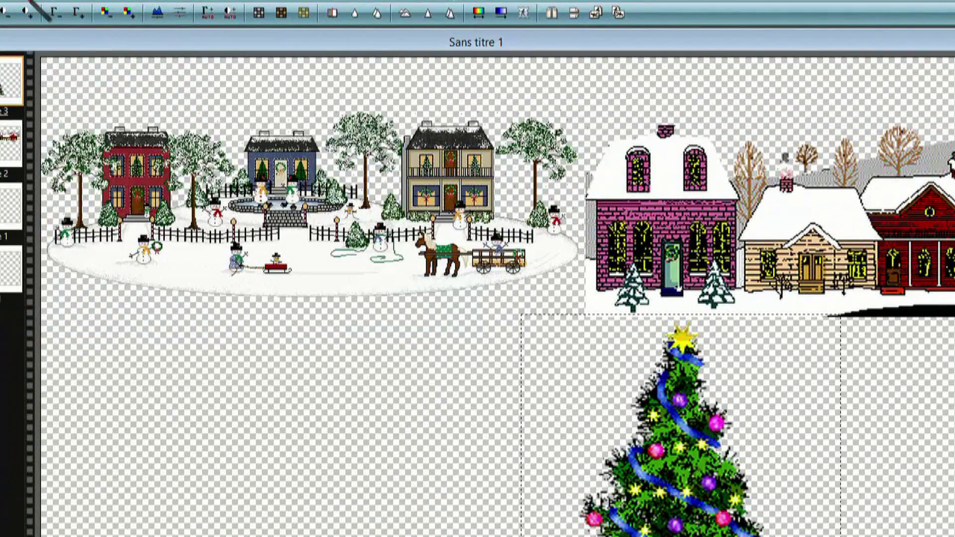
click(30, 1)
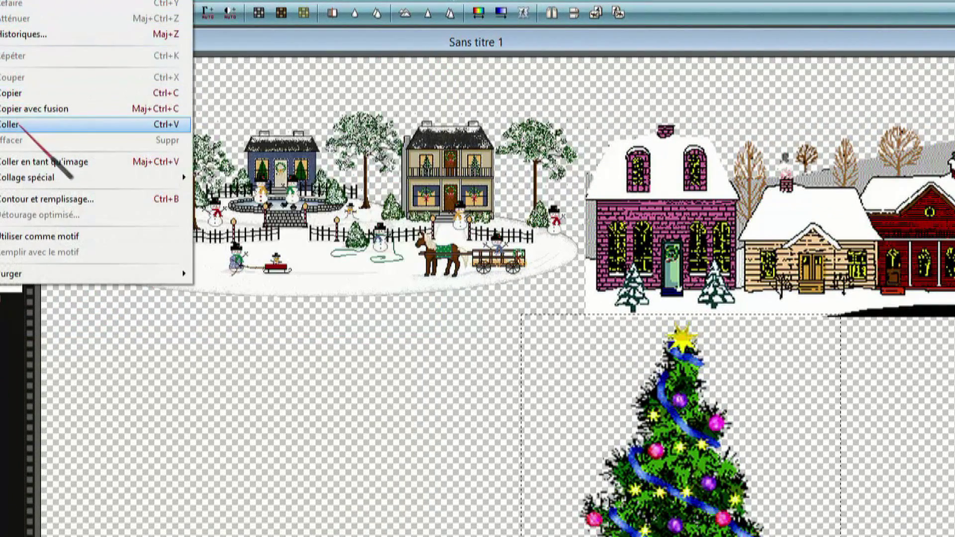
click(15, 125)
Enlarge the Joyeux Noël layer proportionally to about 1220 by 822 pixels and place it in the canvas's lower-left corner
right_click(564, 339)
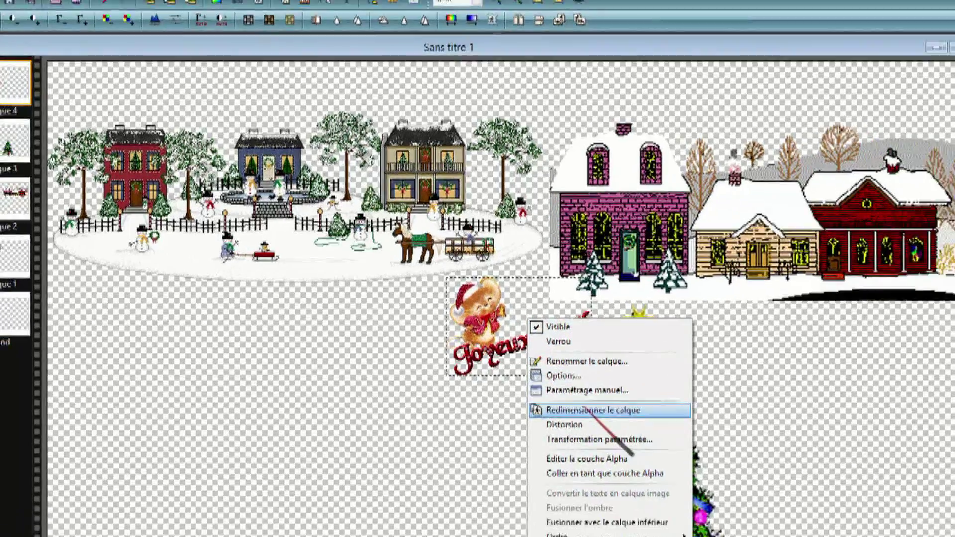
click(588, 410)
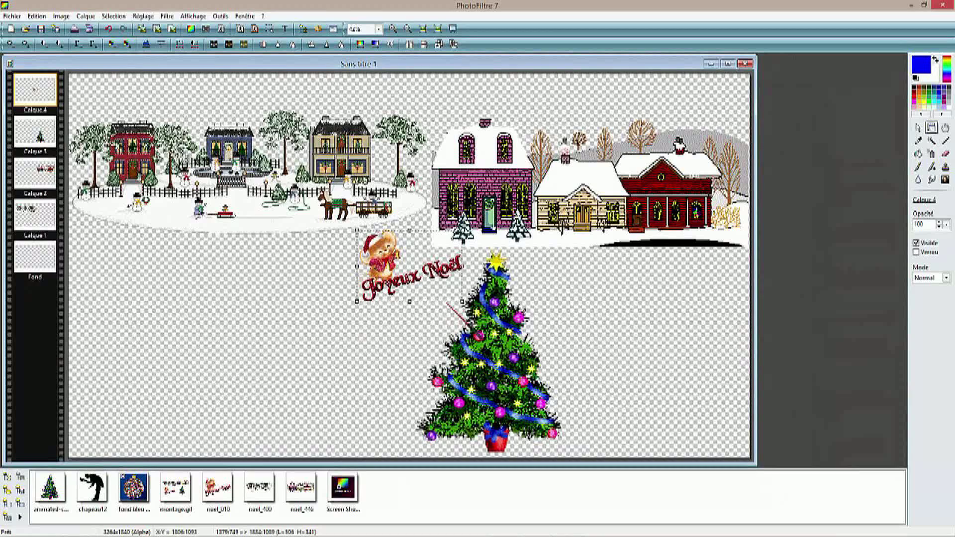
drag(360, 304, 117, 403)
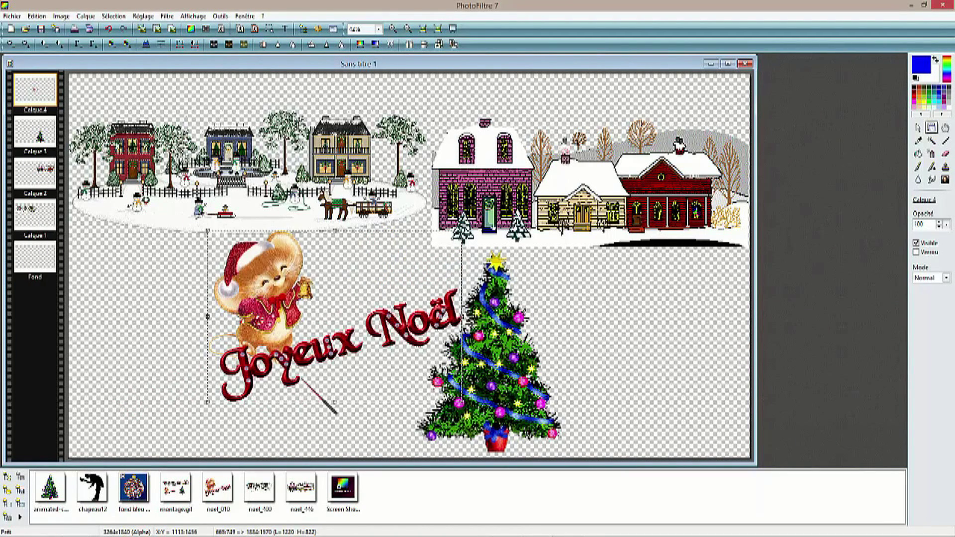
drag(338, 348, 203, 387)
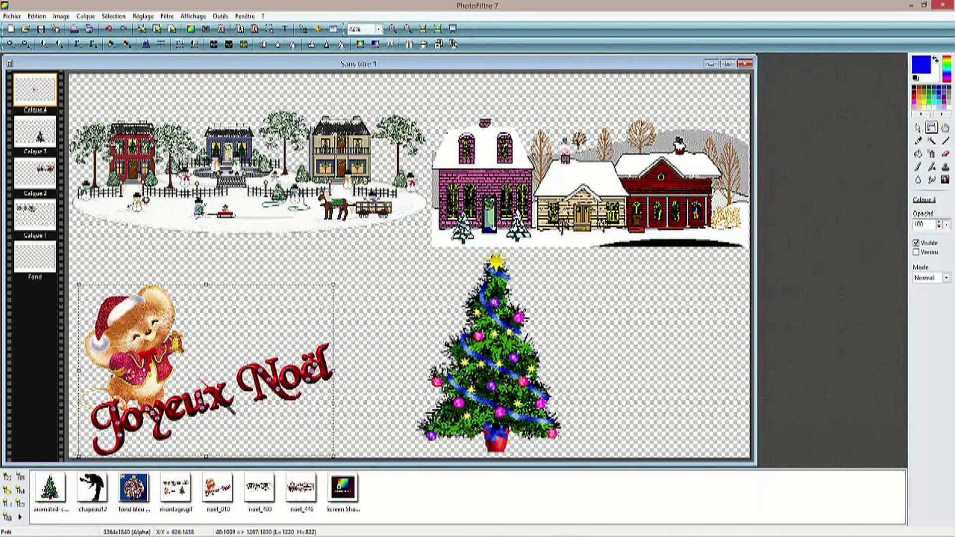
right_click(194, 328)
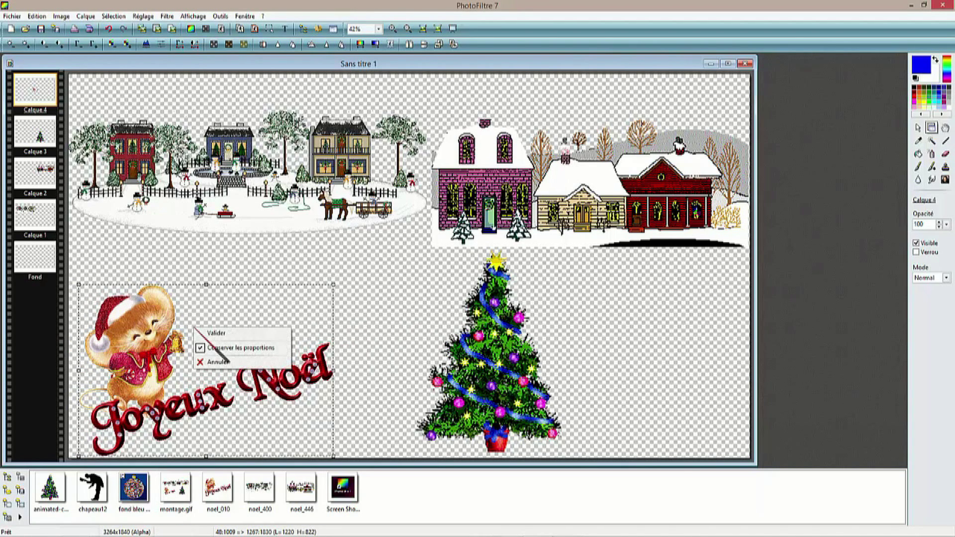
click(217, 333)
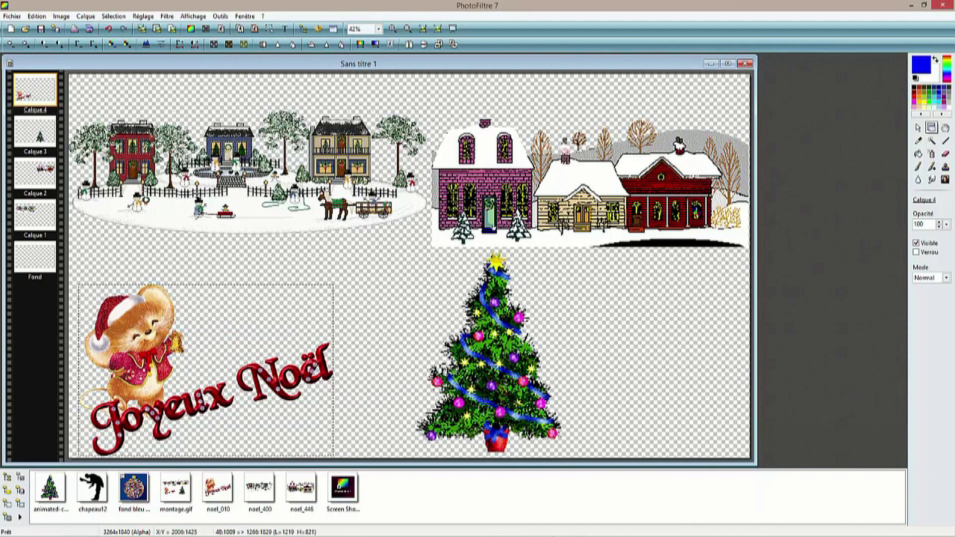
Enlarge the Christmas tree layer to about 1109 by 1109 pixels and shift it slightly right and down beneath the houses
click(35, 131)
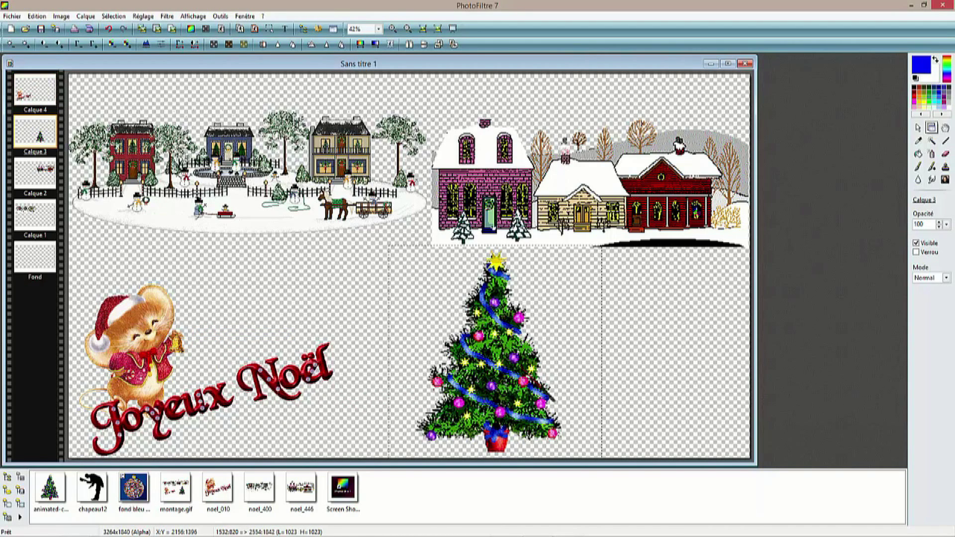
right_click(519, 367)
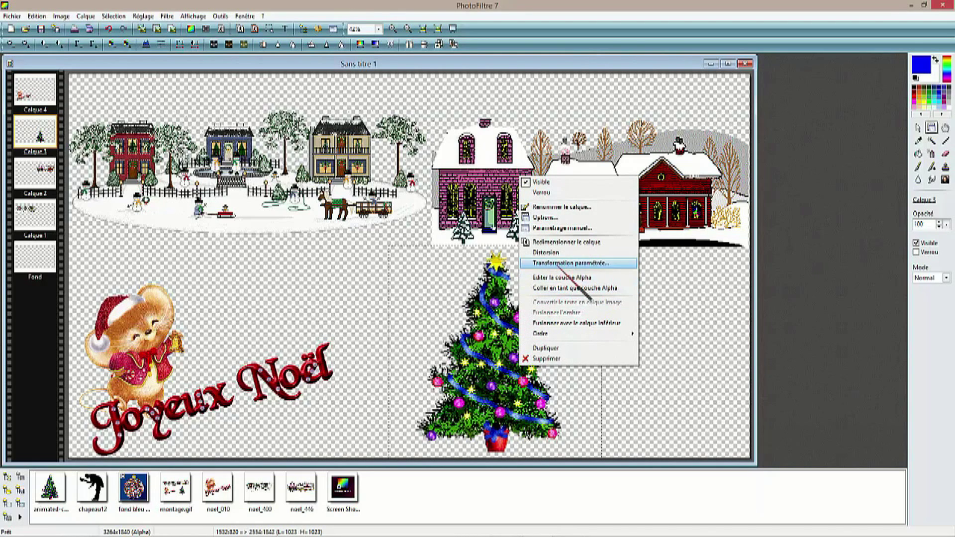
click(558, 243)
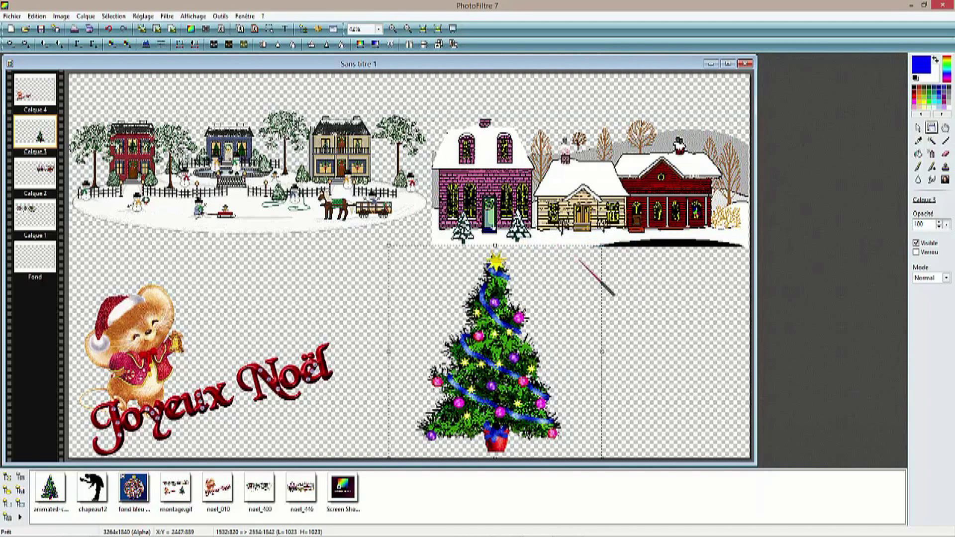
drag(602, 248, 620, 228)
drag(516, 345, 524, 352)
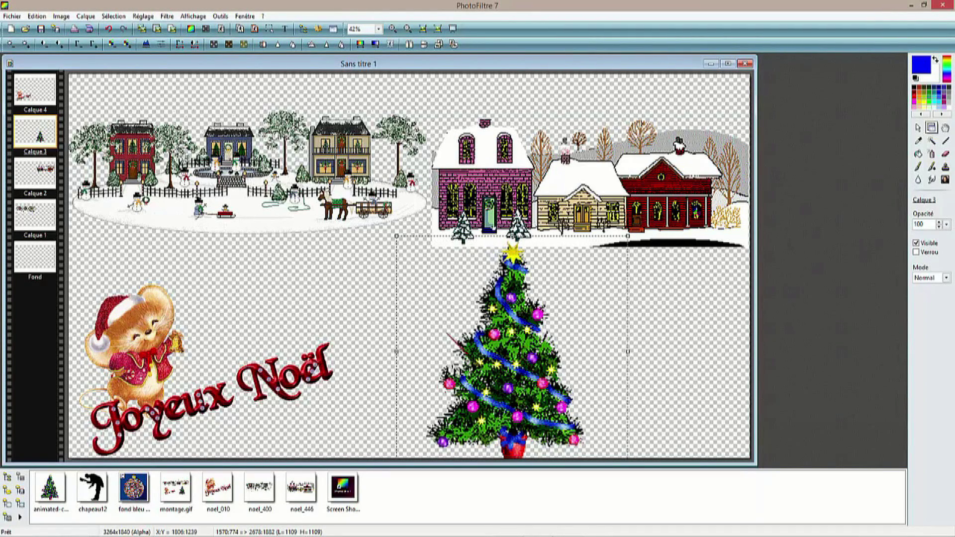
right_click(508, 344)
click(526, 352)
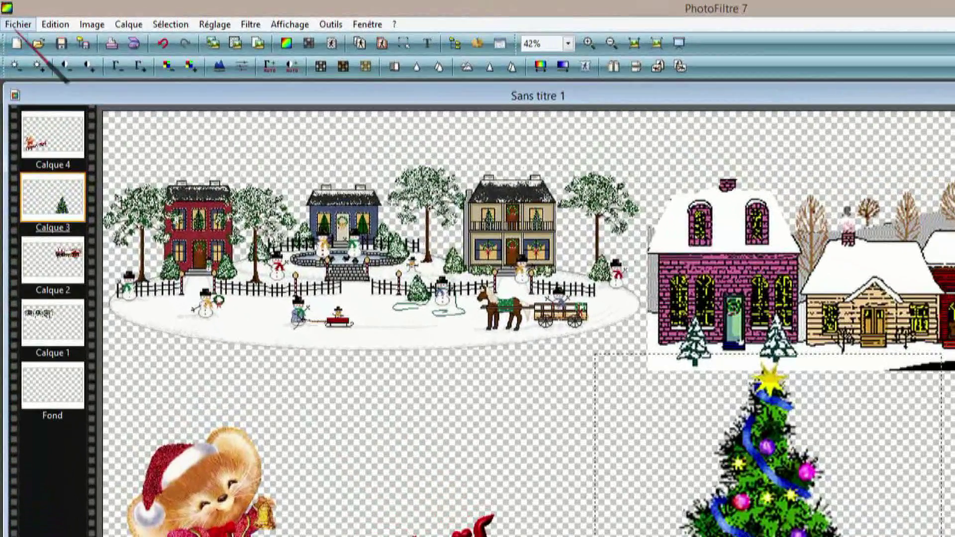
Save the montage as montage.gif in GIF format, accepting that this format does not support layers
click(12, 16)
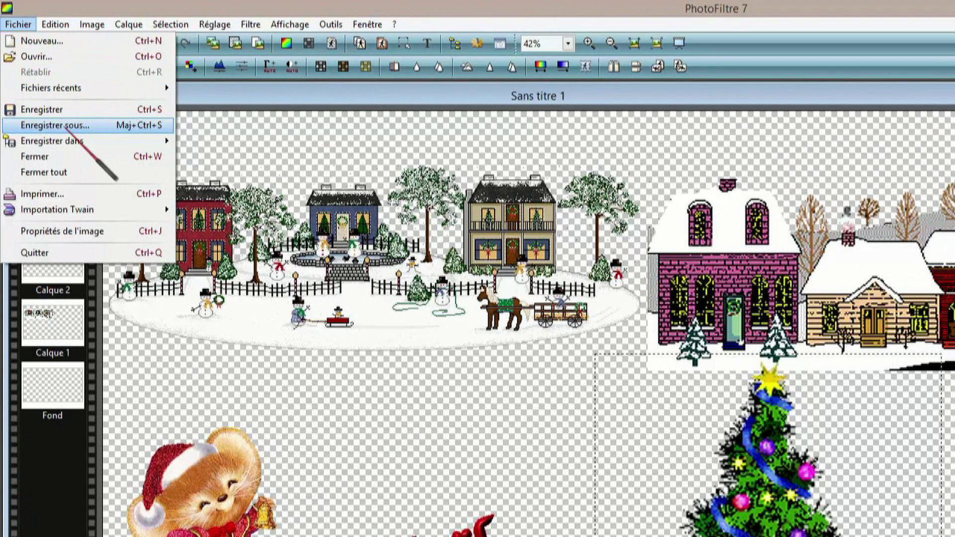
click(65, 126)
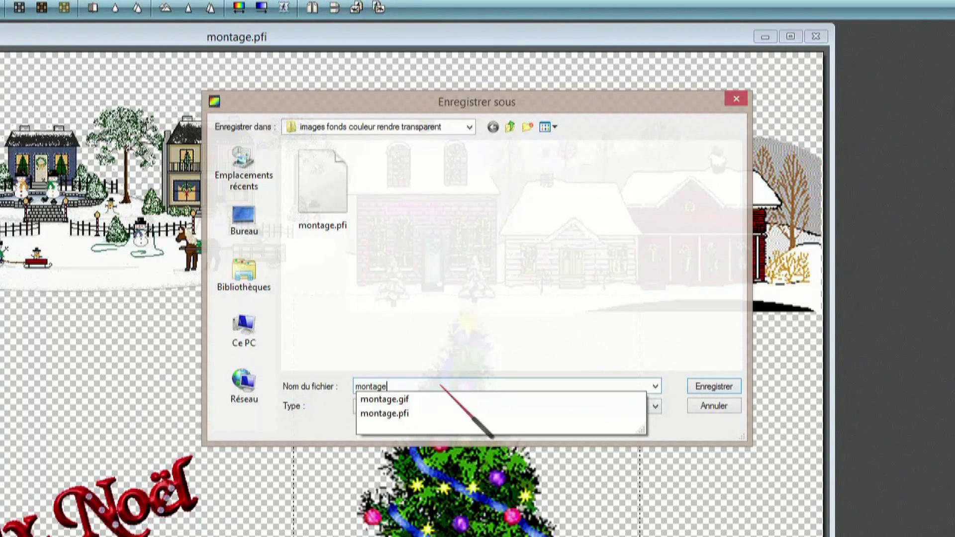
double_click(440, 385)
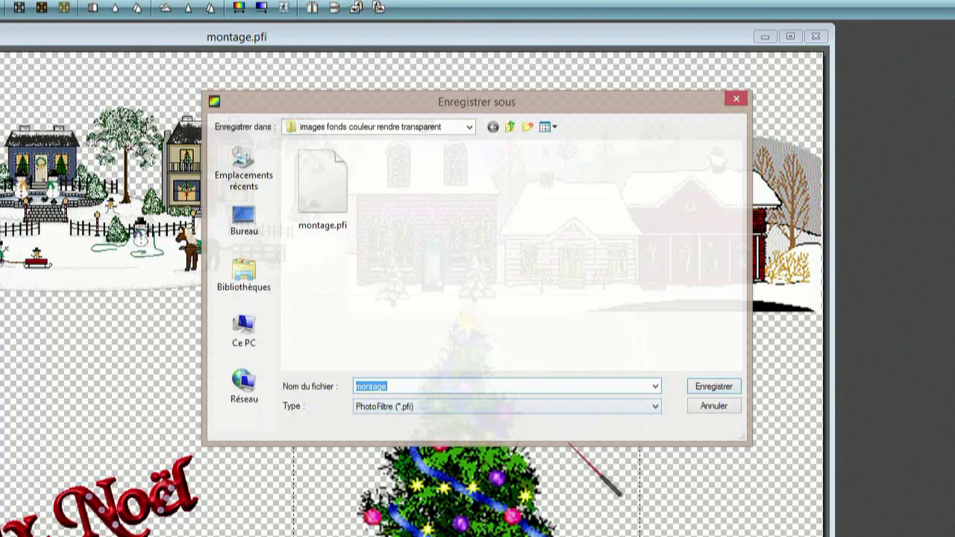
click(655, 406)
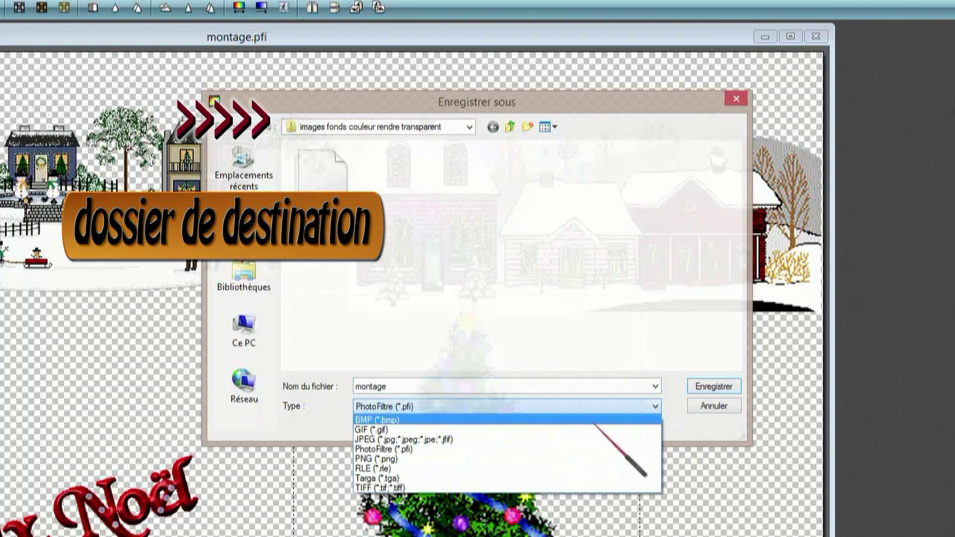
click(490, 430)
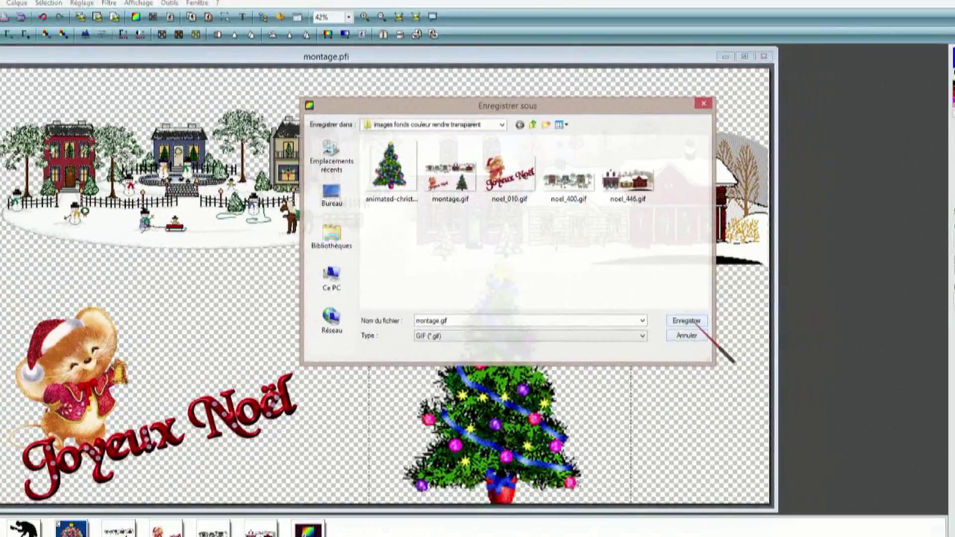
click(686, 321)
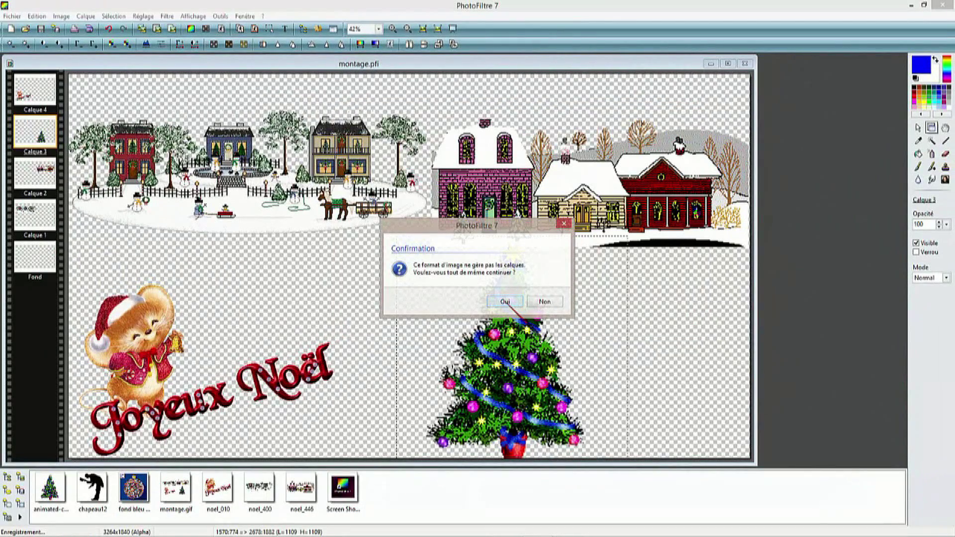
click(506, 302)
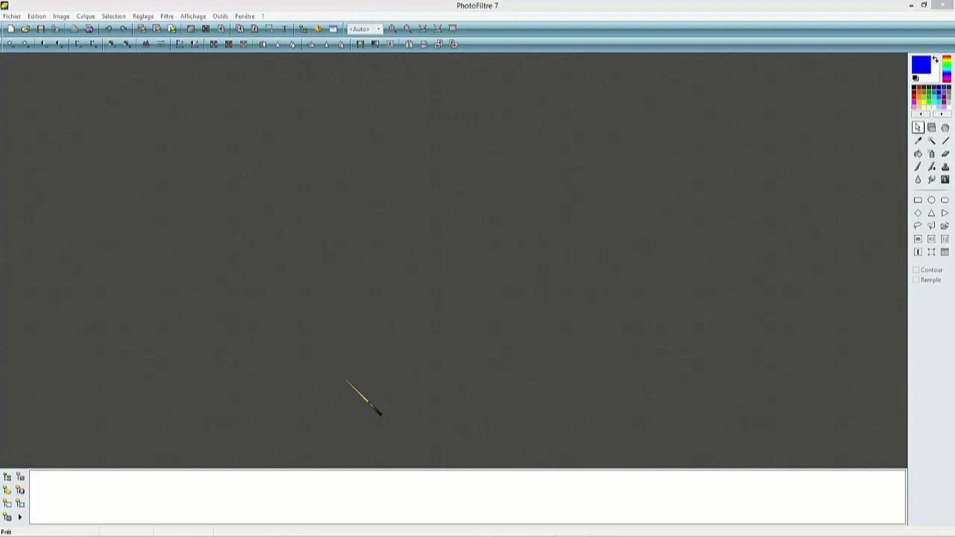
Open the image fond bleu boule.jpg from the folder of coloured-background images
click(12, 16)
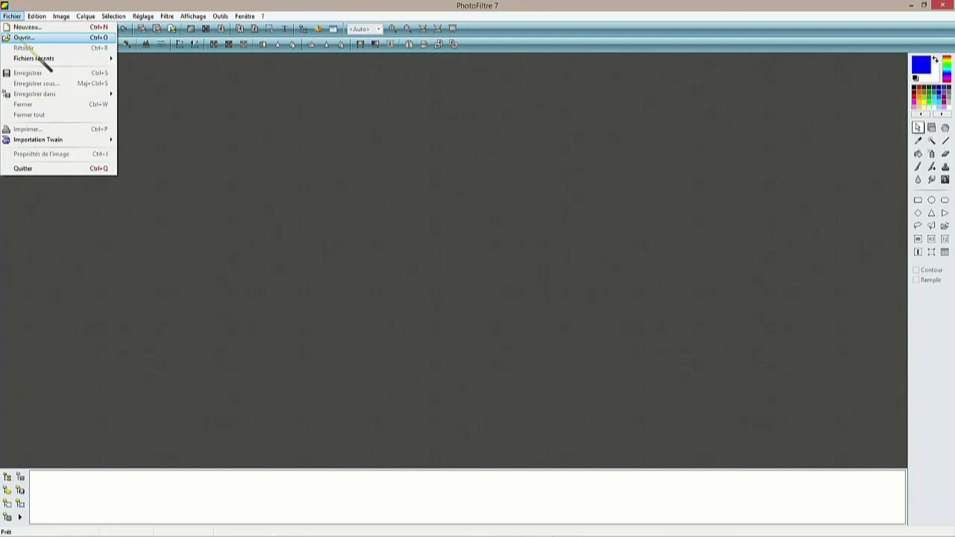
click(25, 37)
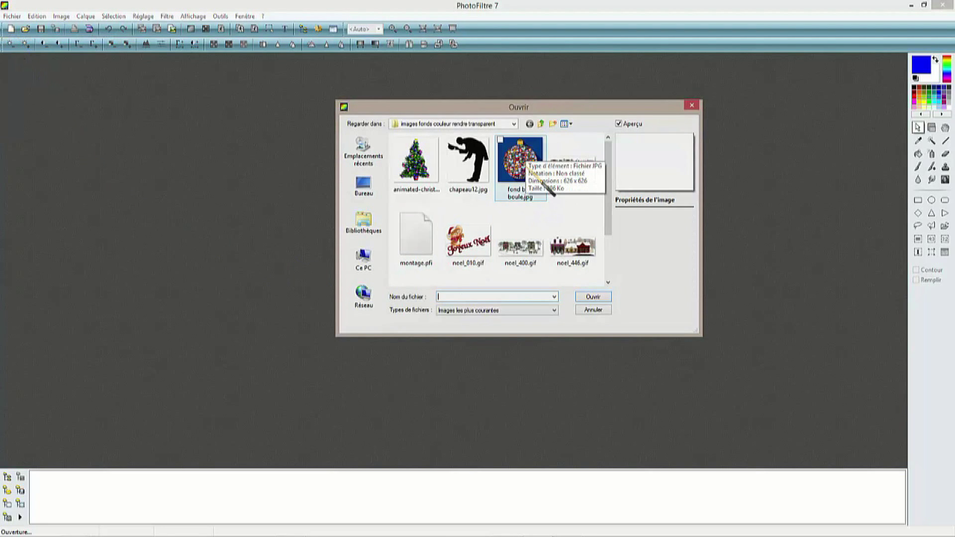
click(529, 171)
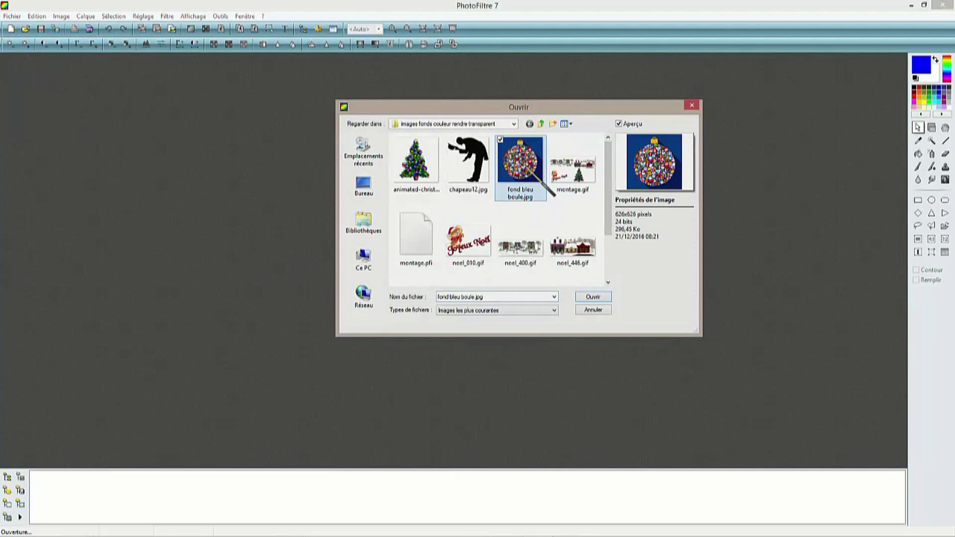
click(593, 297)
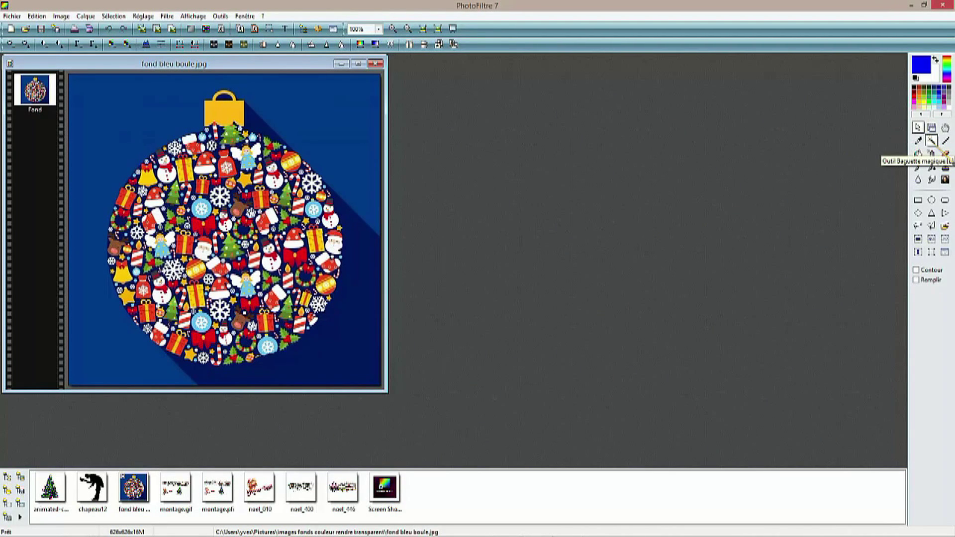
Select the lighter blue background around the bauble with the Magic Wand and make the region inside the selection transparent
click(932, 141)
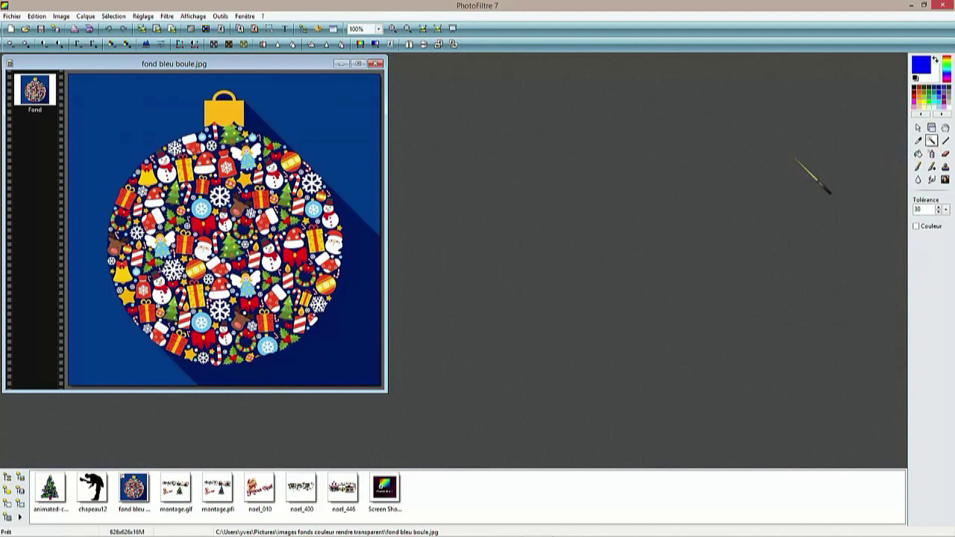
click(324, 114)
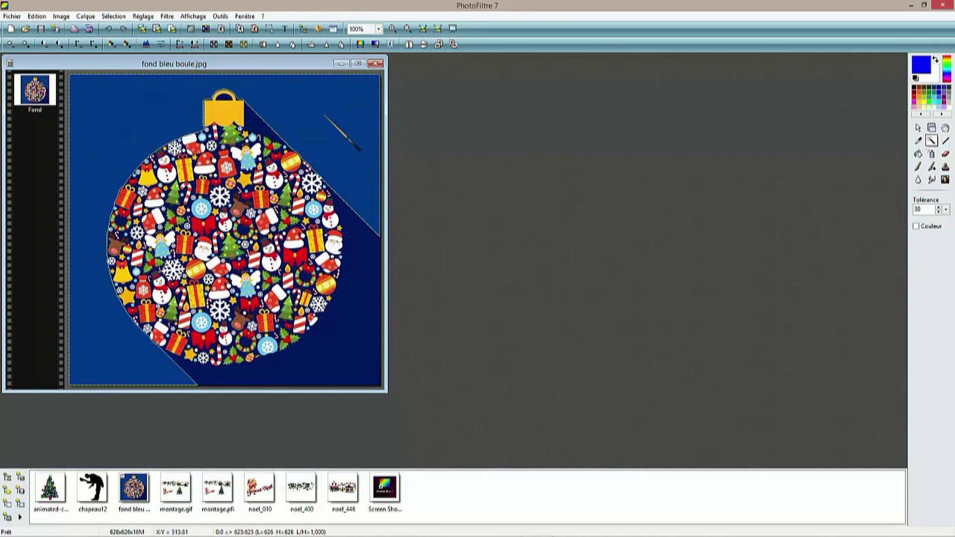
click(62, 19)
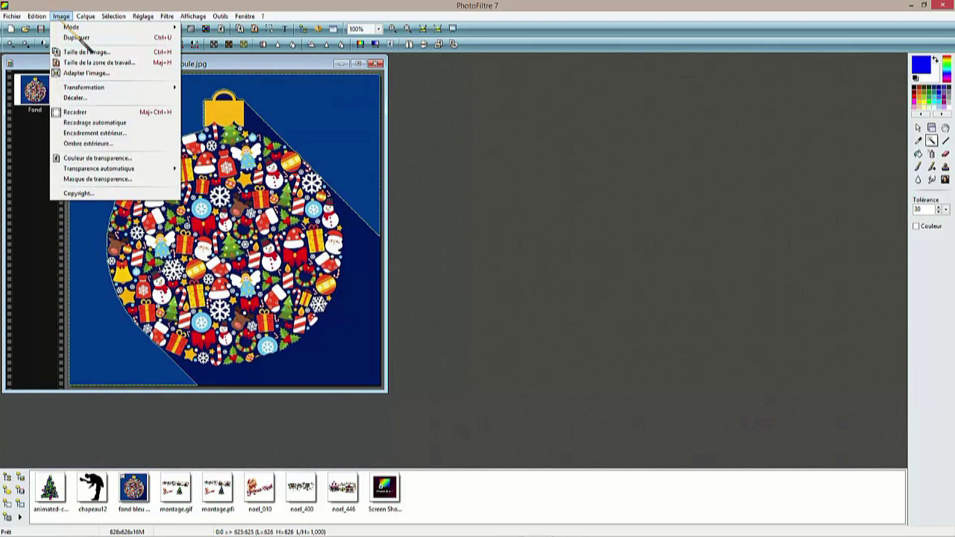
mouse_move(142, 169)
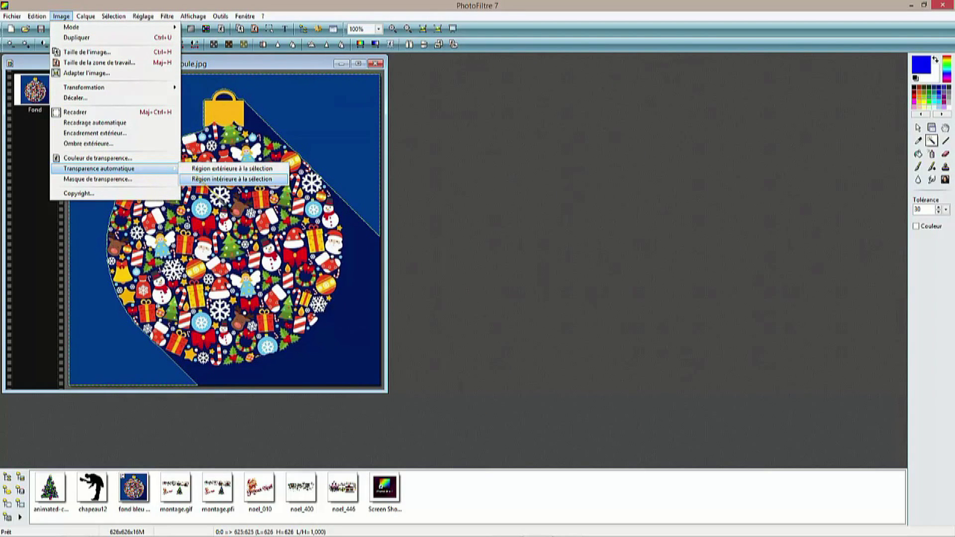
click(200, 179)
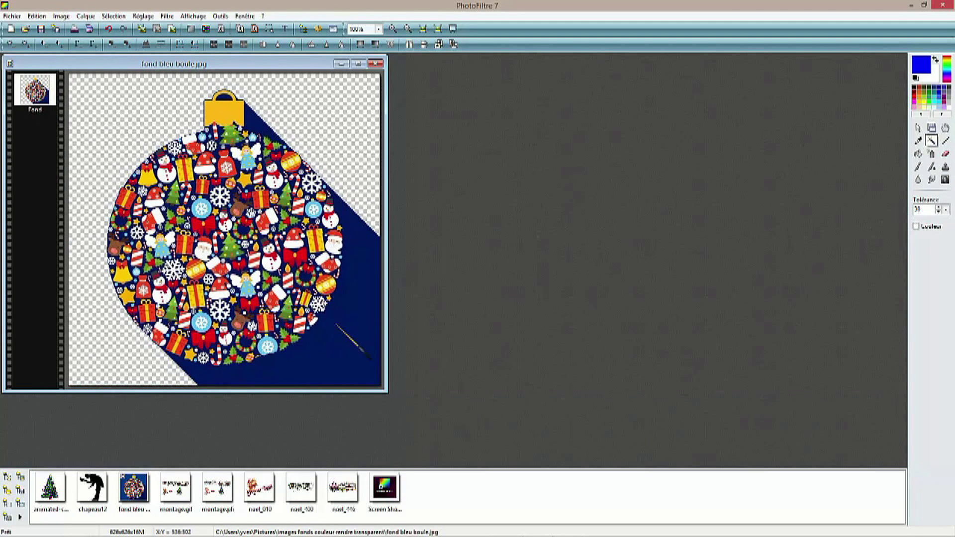
Select the dark blue shadow at the bauble's lower right with the Magic Wand and make the selection's interior transparent
click(351, 345)
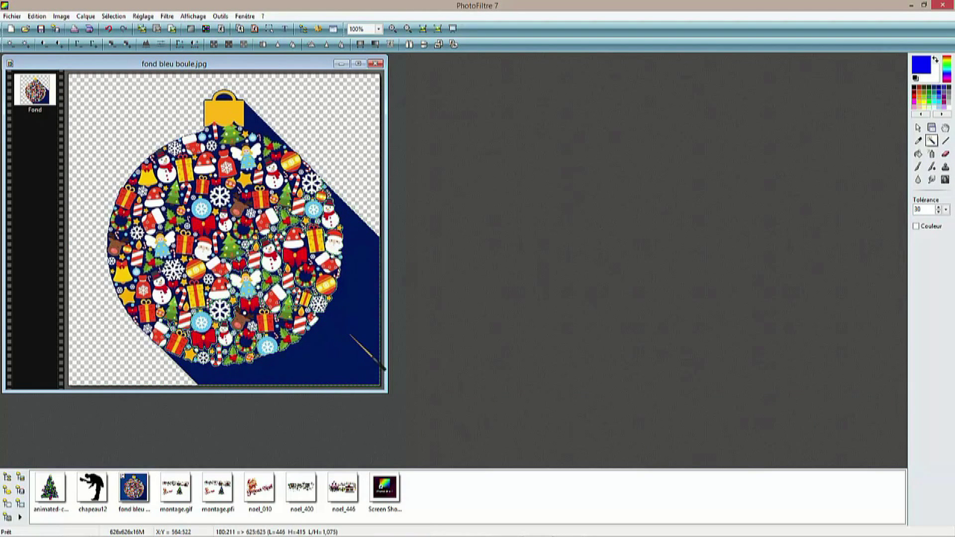
click(60, 16)
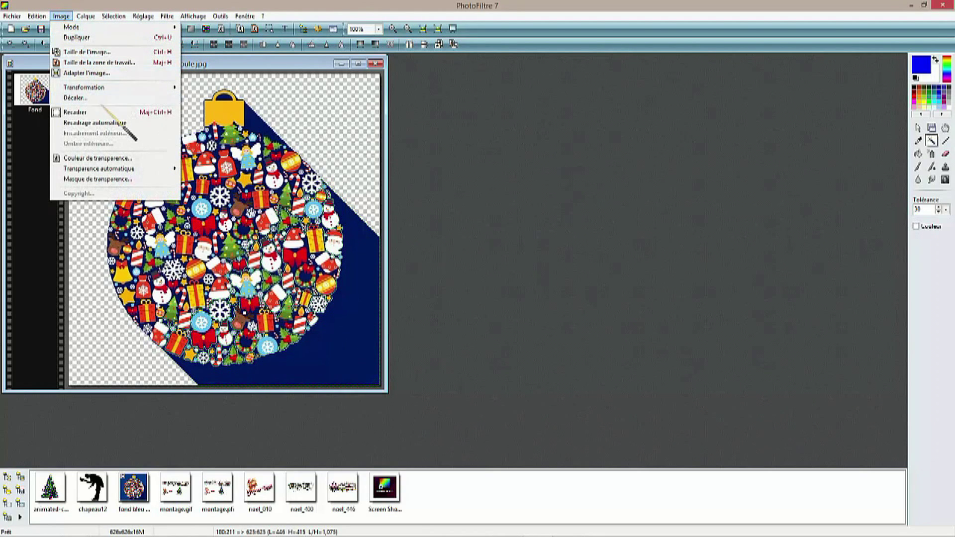
mouse_move(169, 170)
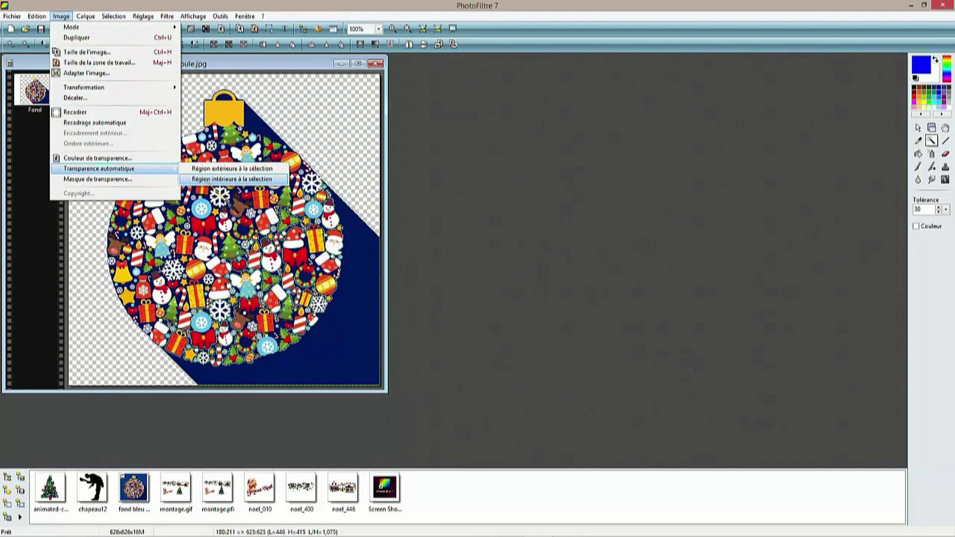
click(203, 179)
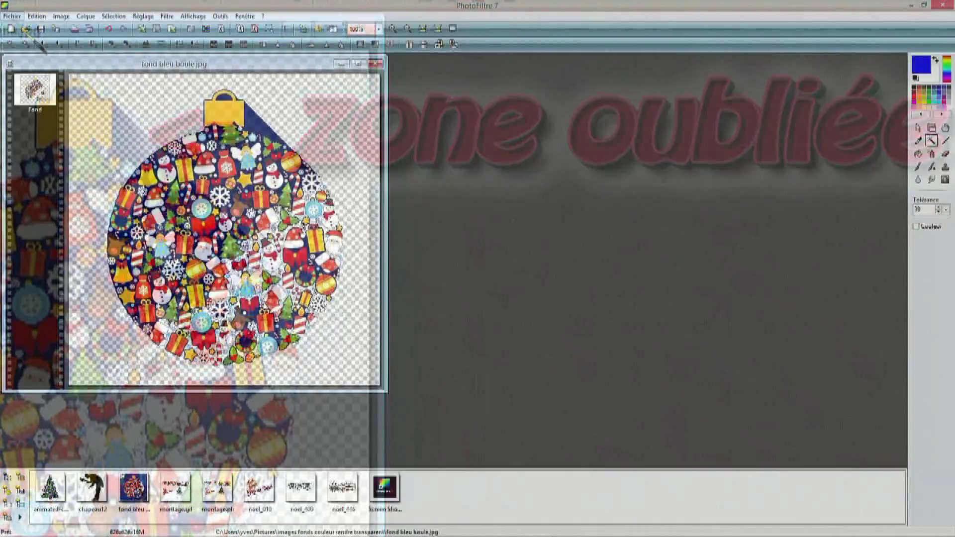
Save the bauble image as fond bleu boule.gif in GIF format with an optimised palette and close it
click(12, 16)
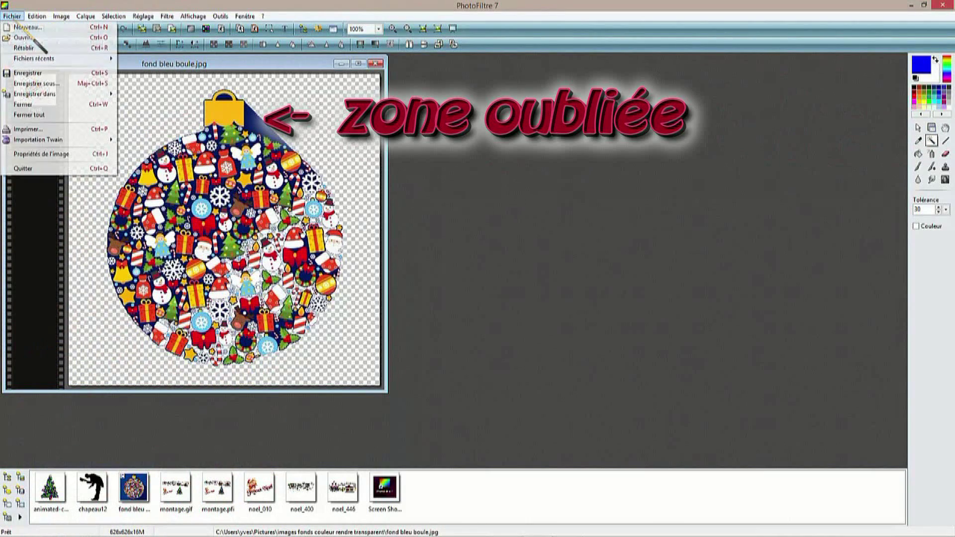
click(55, 85)
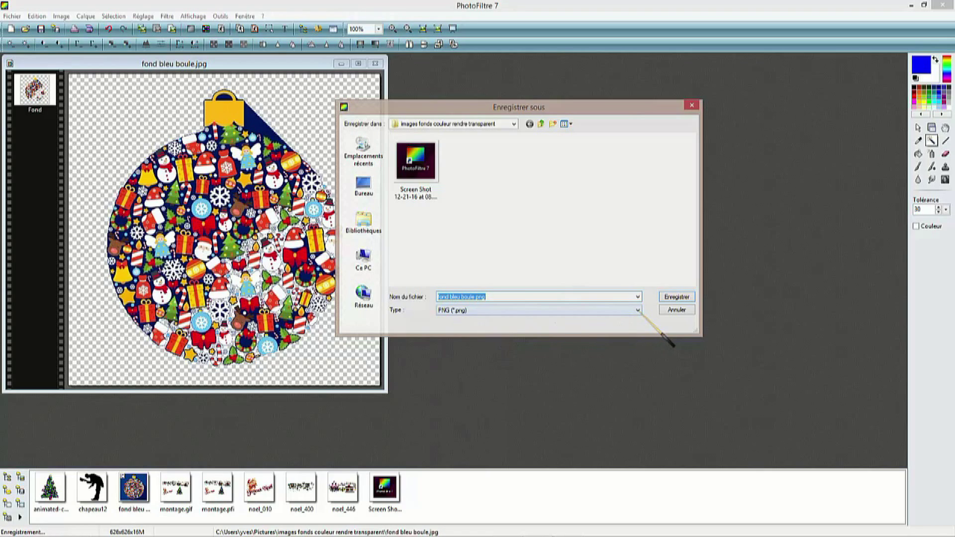
click(630, 298)
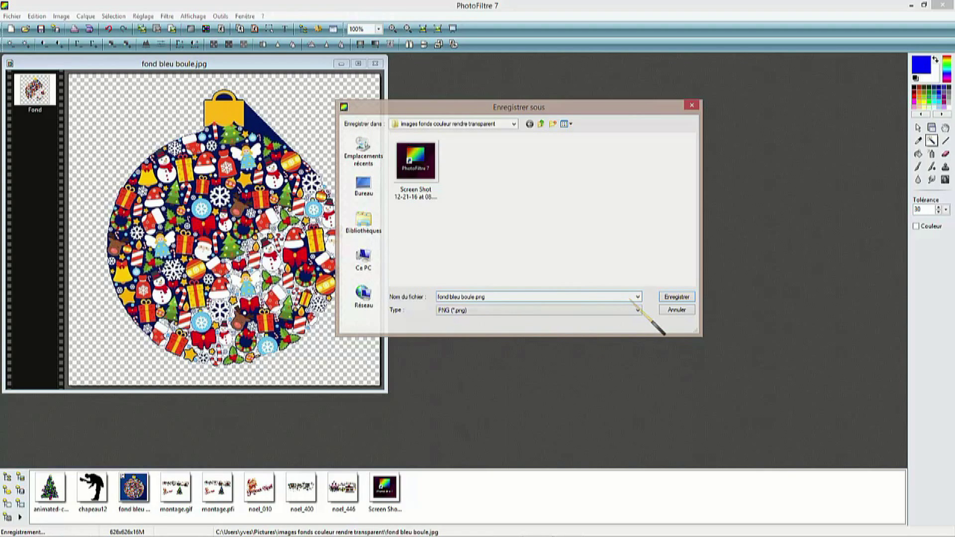
click(638, 310)
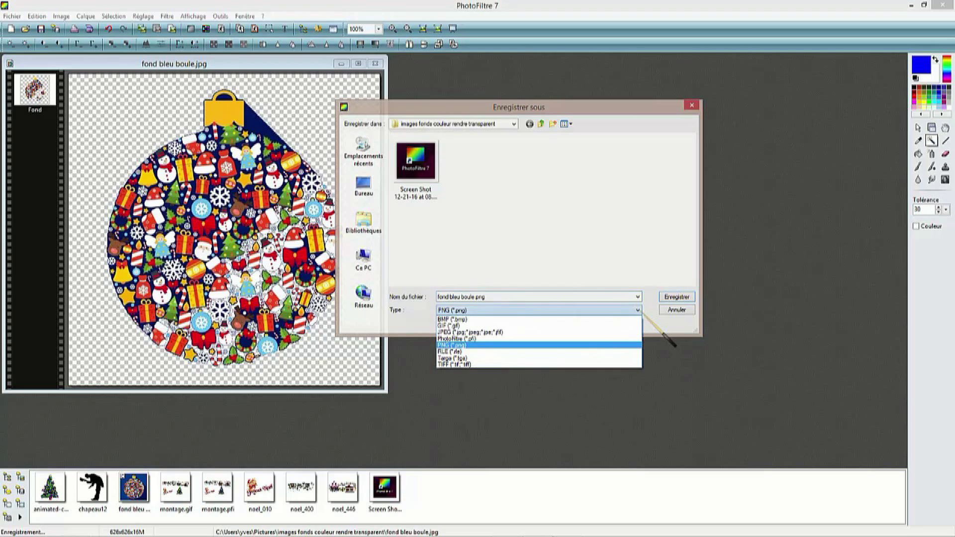
click(502, 325)
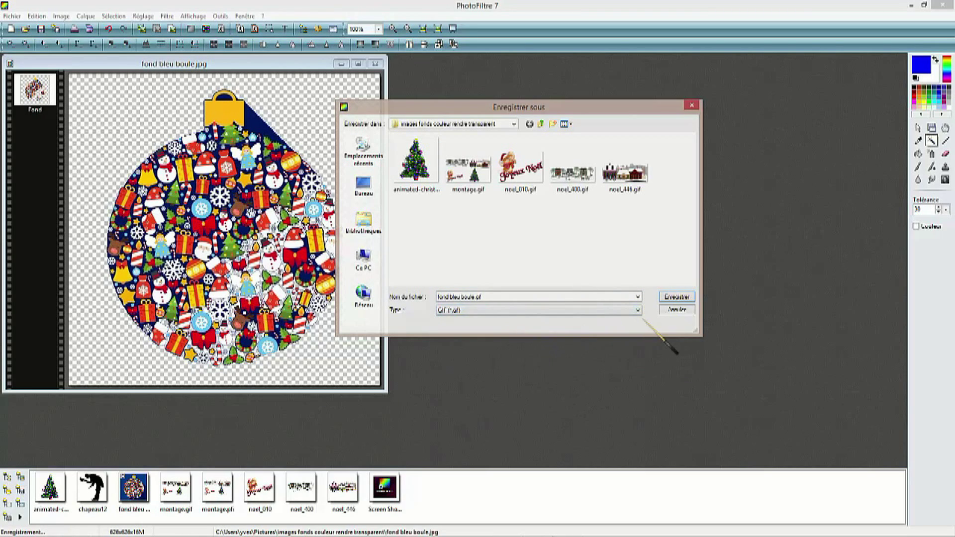
click(688, 300)
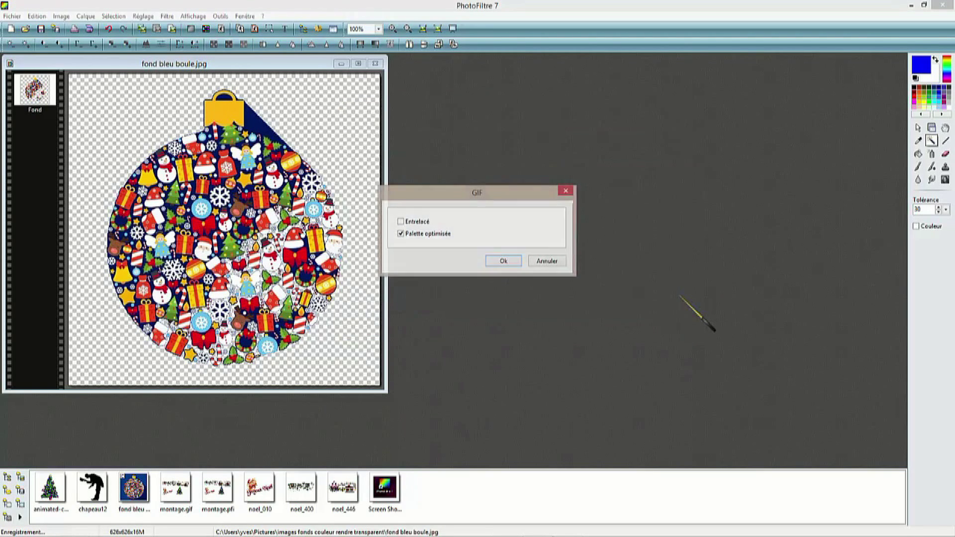
click(502, 261)
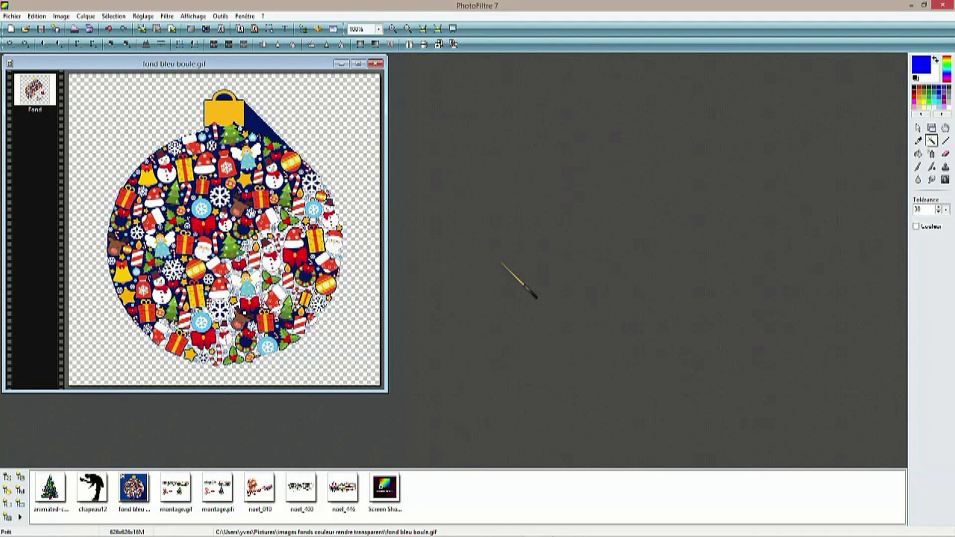
click(375, 64)
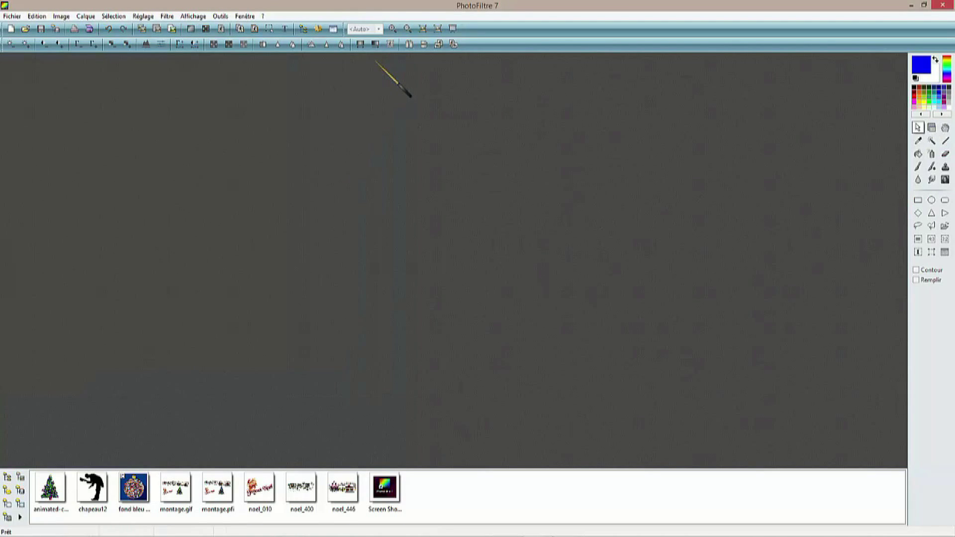
Open the silhouette image chapeau12.jpg
click(12, 16)
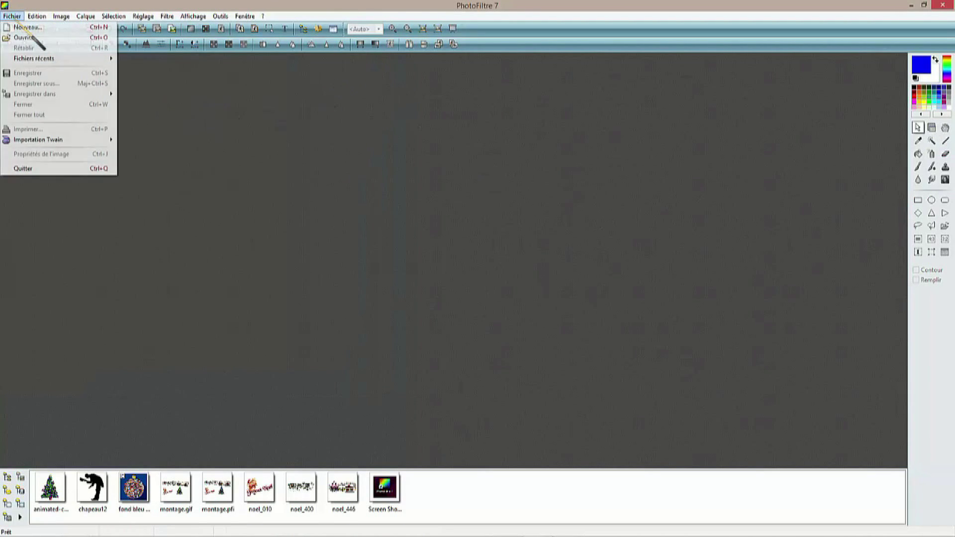
click(29, 40)
click(467, 166)
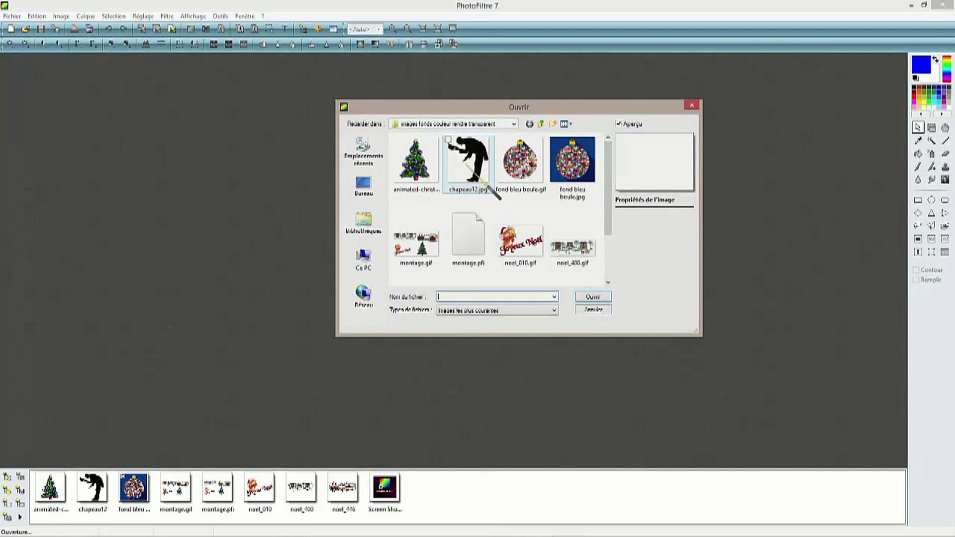
click(594, 297)
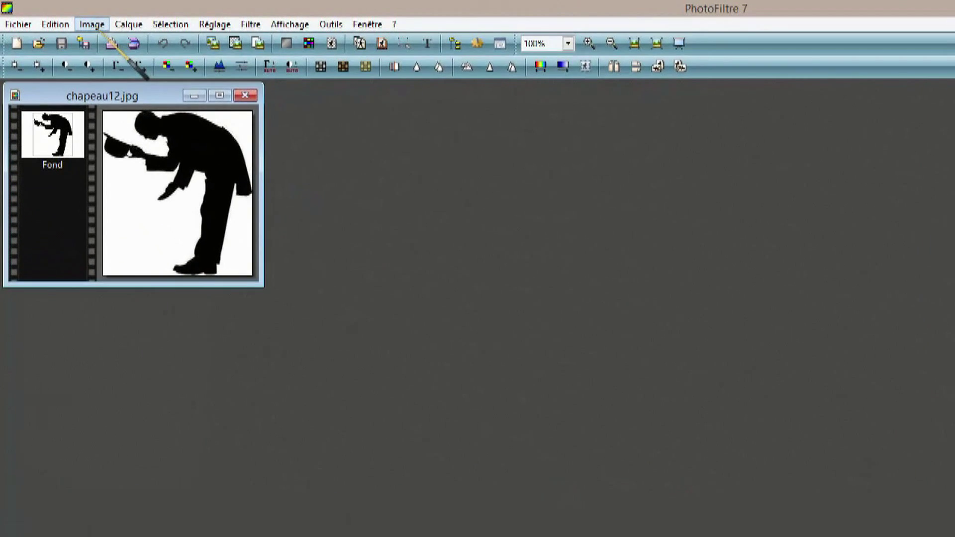
Resize the silhouette image to 500 pixels wide, keeping its proportions
click(99, 29)
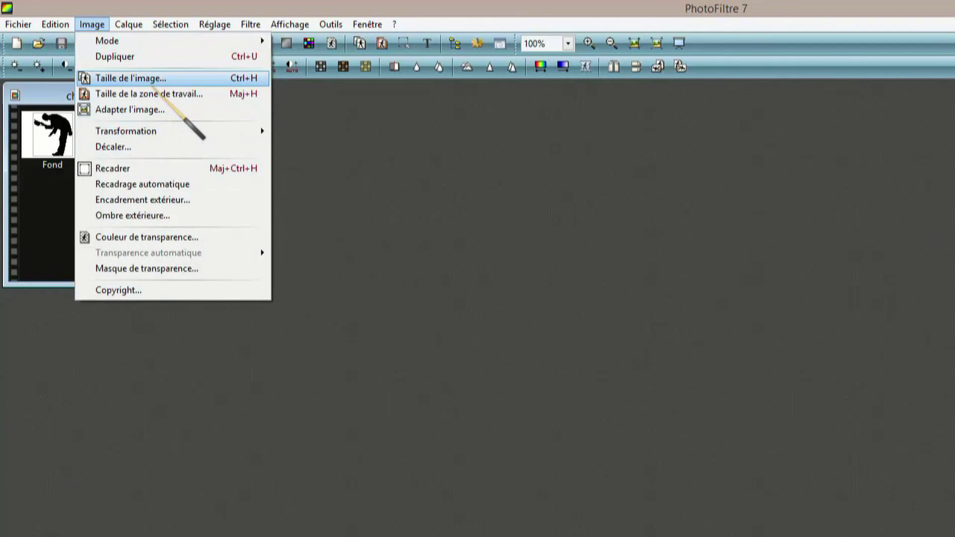
click(152, 79)
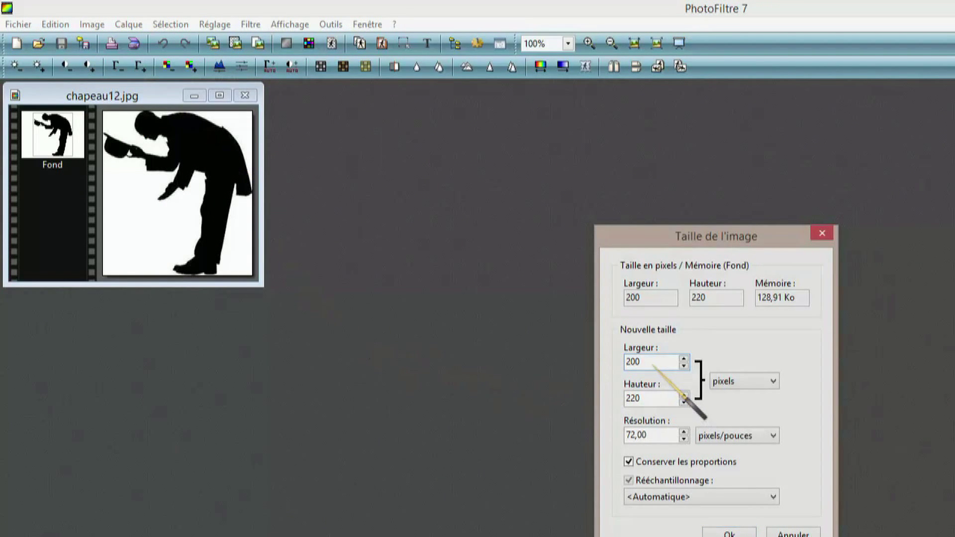
key(BackSpace)
key(BackSpace)
key(BackSpace)
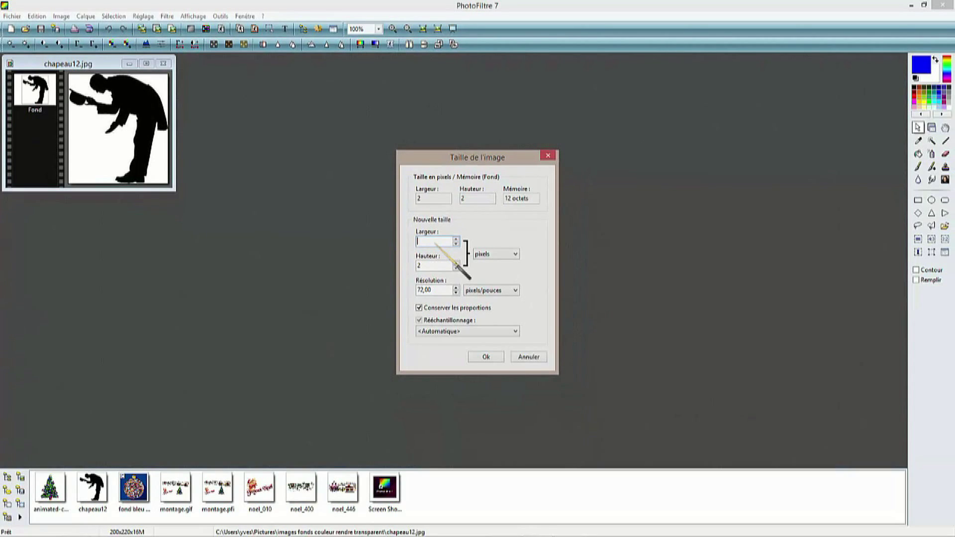
text(500)
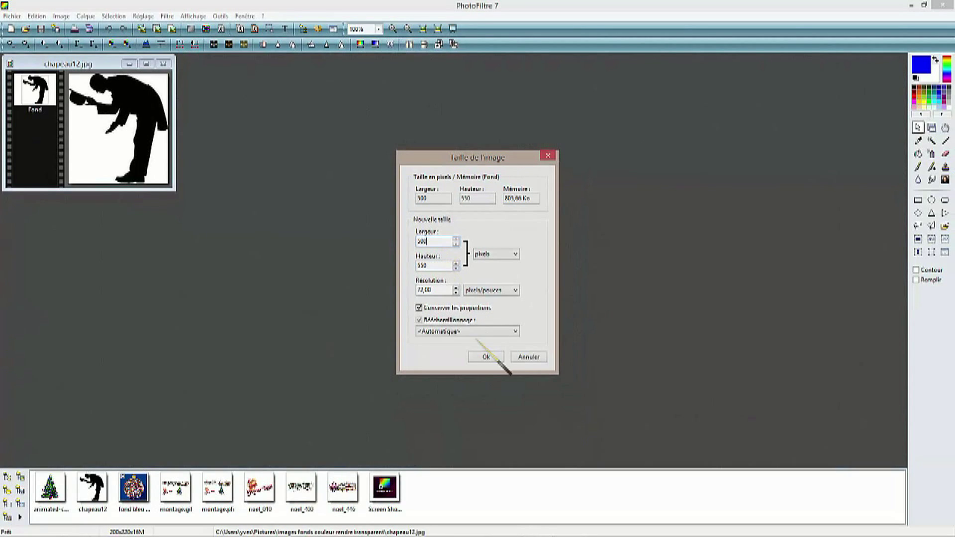
click(481, 357)
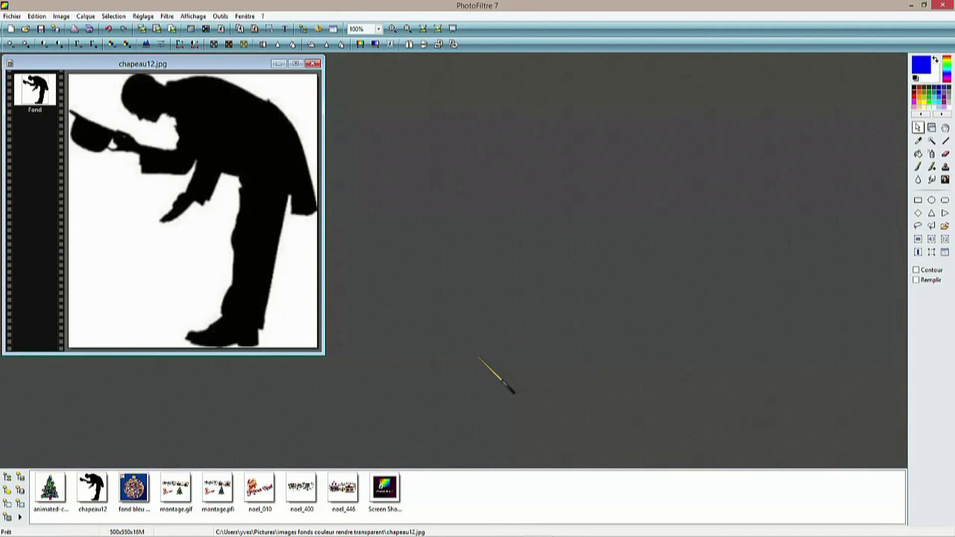
Select the white area behind the man's back with the Magic Wand and make the region inside the selection transparent
click(931, 141)
click(931, 142)
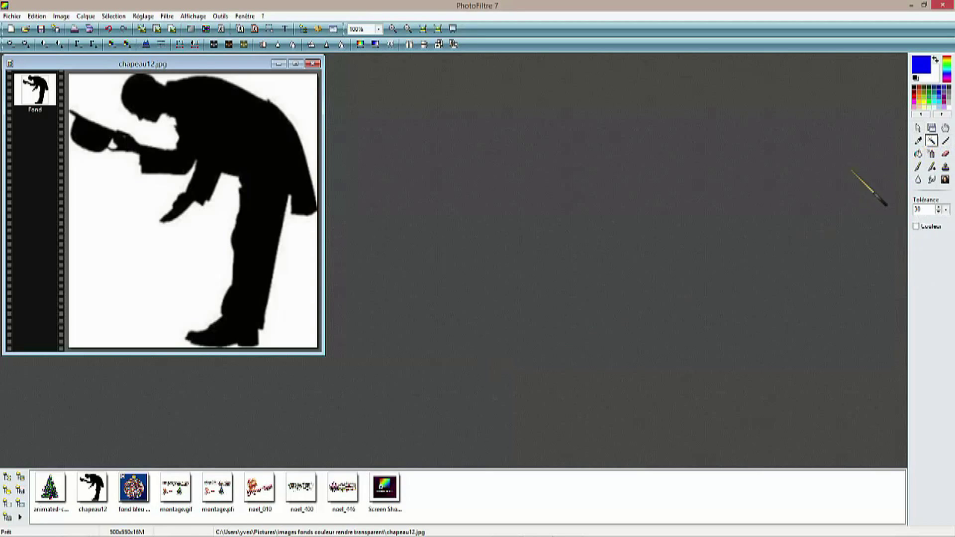
click(295, 92)
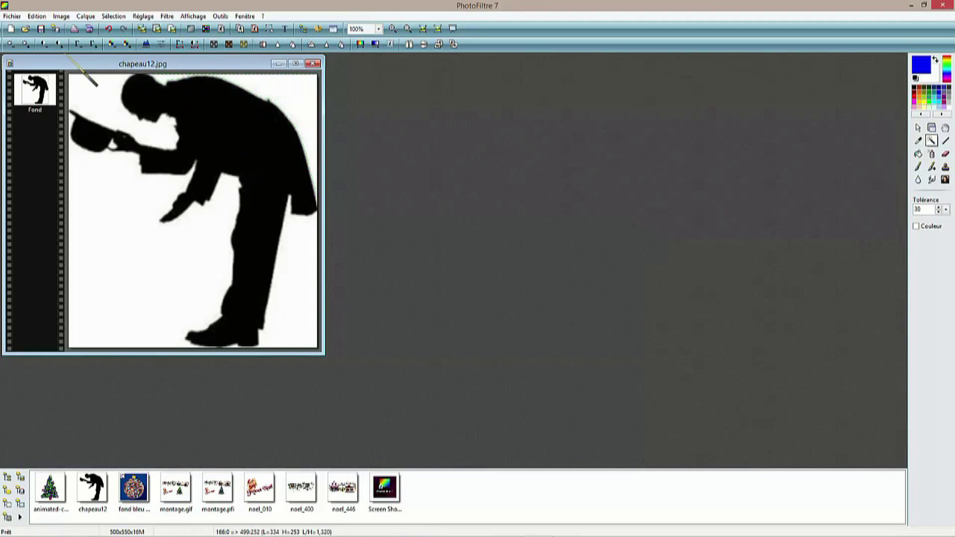
click(61, 16)
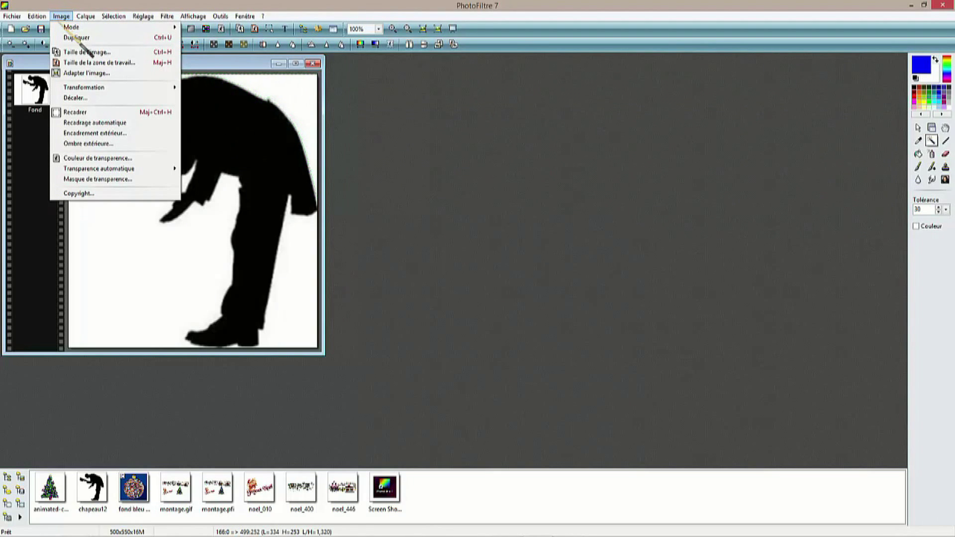
mouse_move(120, 169)
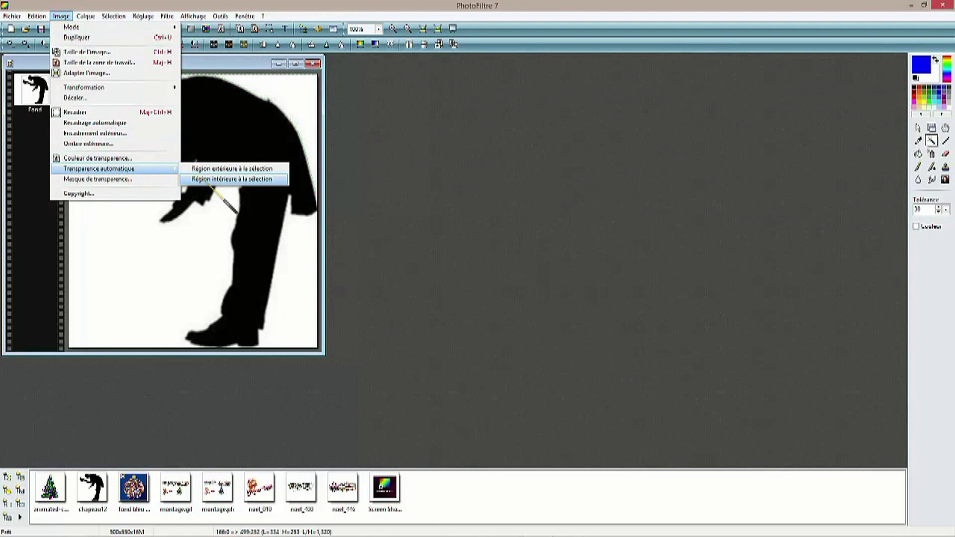
click(232, 179)
Select the white areas above the hat and in front of the legs with the Magic Wand and make each selection's inside transparent
click(95, 103)
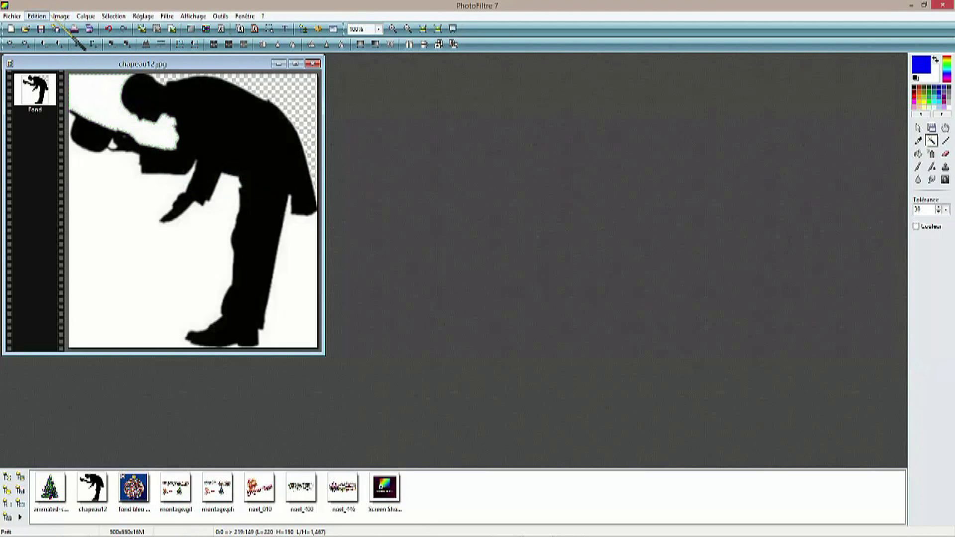
click(62, 16)
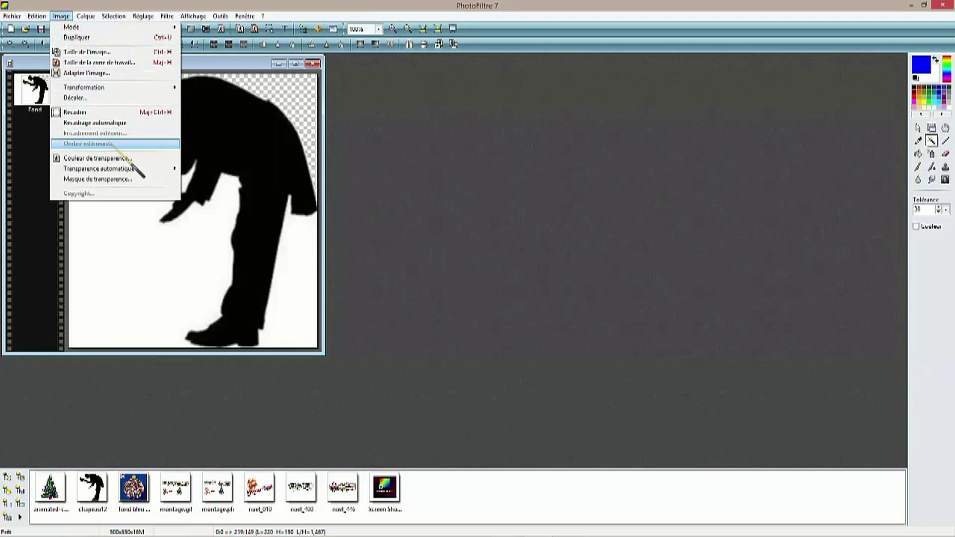
mouse_move(141, 168)
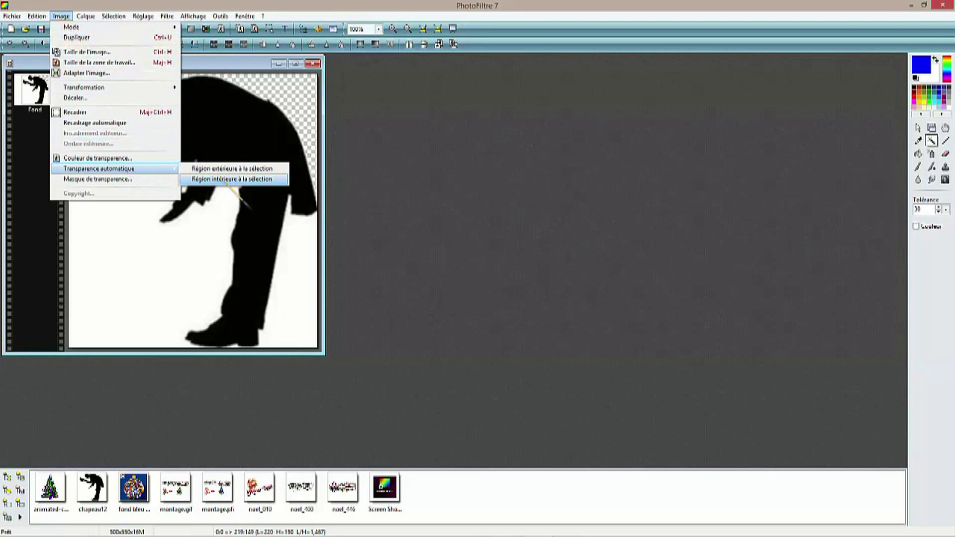
click(227, 180)
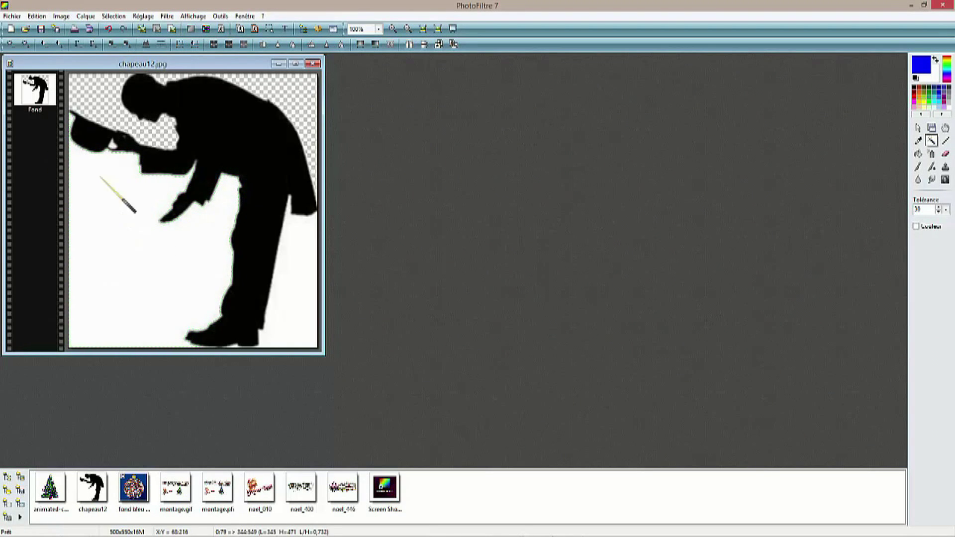
click(61, 17)
mouse_move(129, 171)
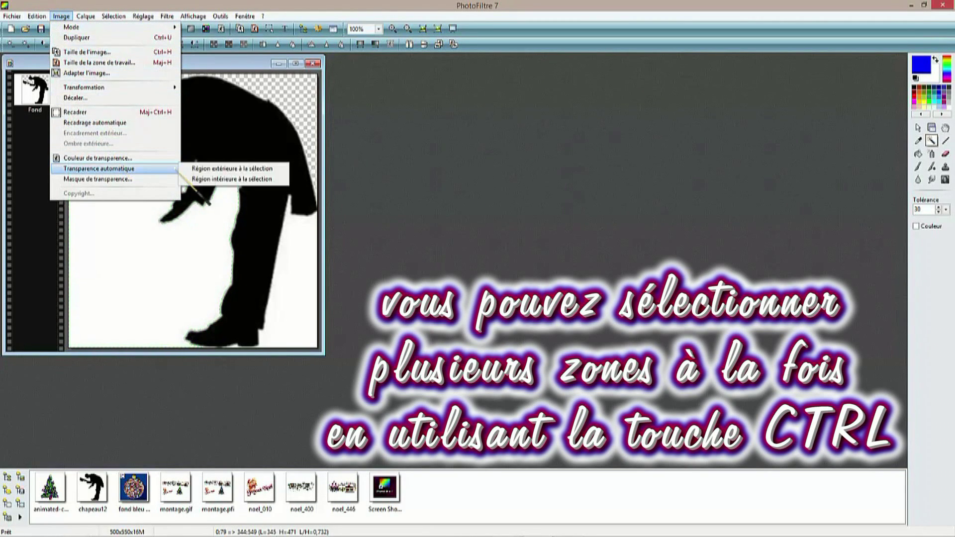
click(217, 180)
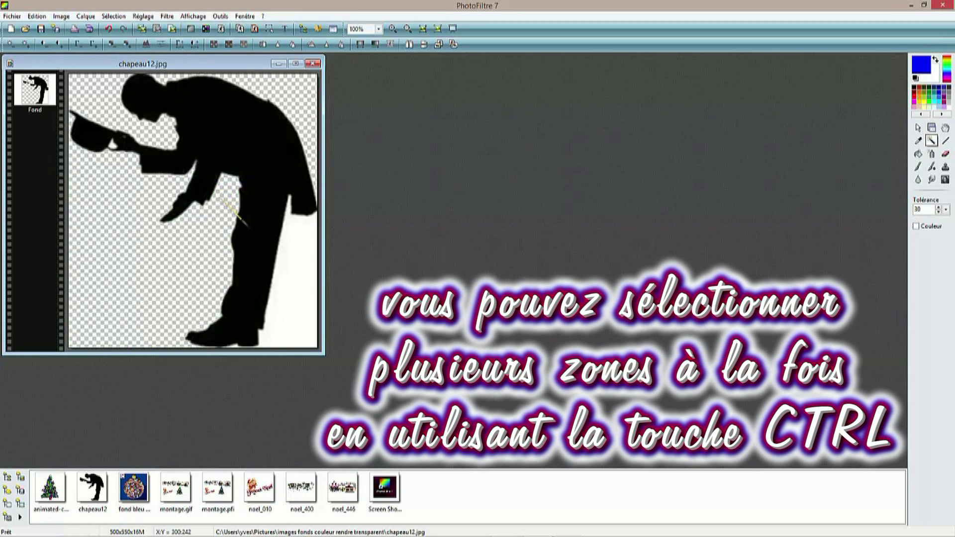
Select the white area behind the man's legs with the Magic Wand and make the region inside the selection transparent
click(291, 274)
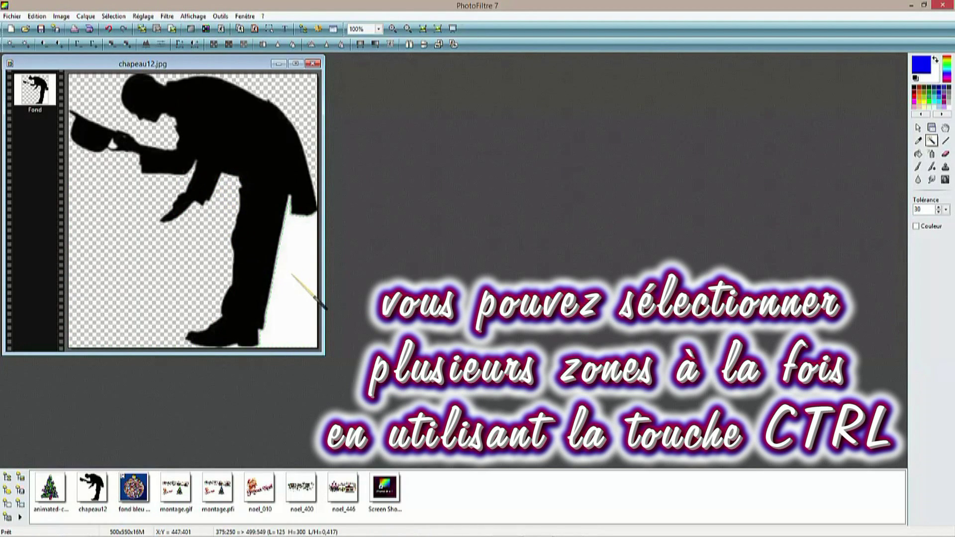
click(61, 16)
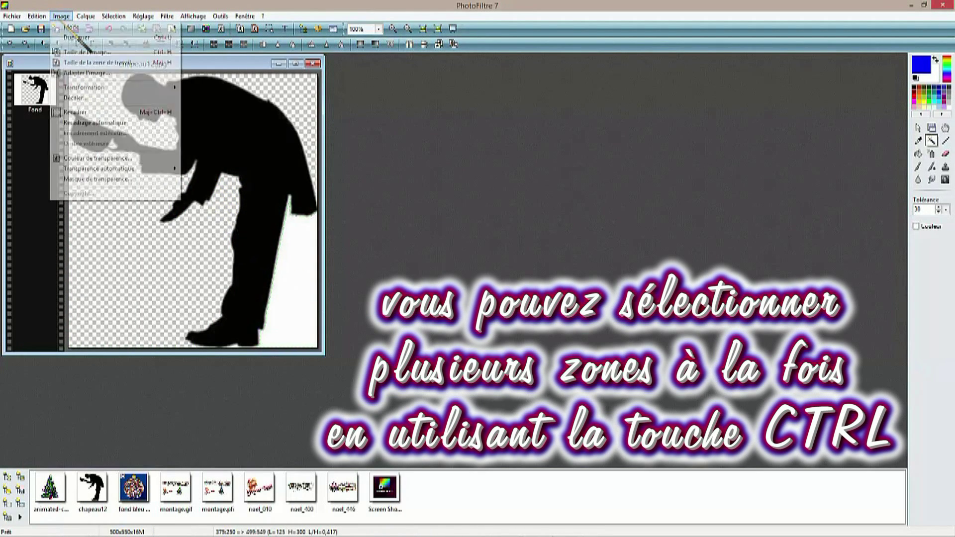
mouse_move(134, 168)
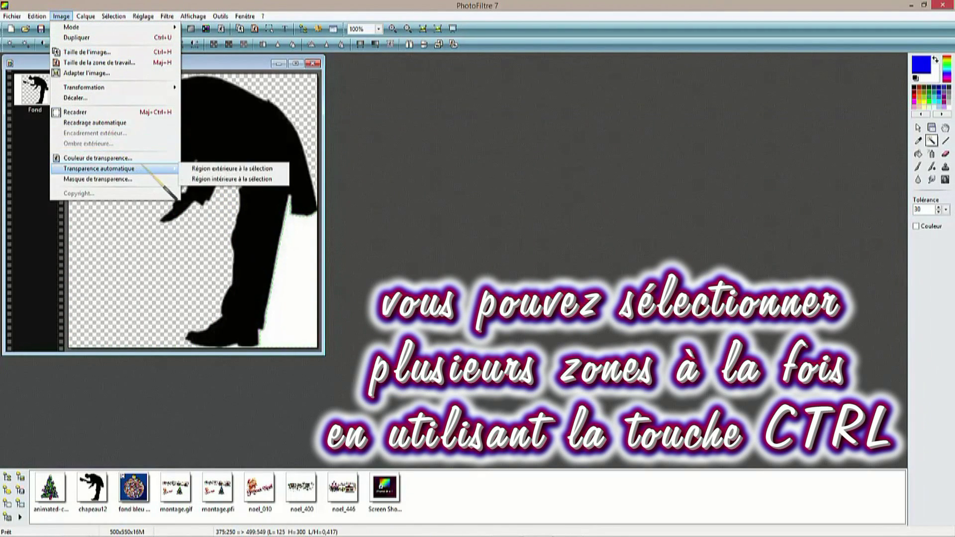
click(209, 179)
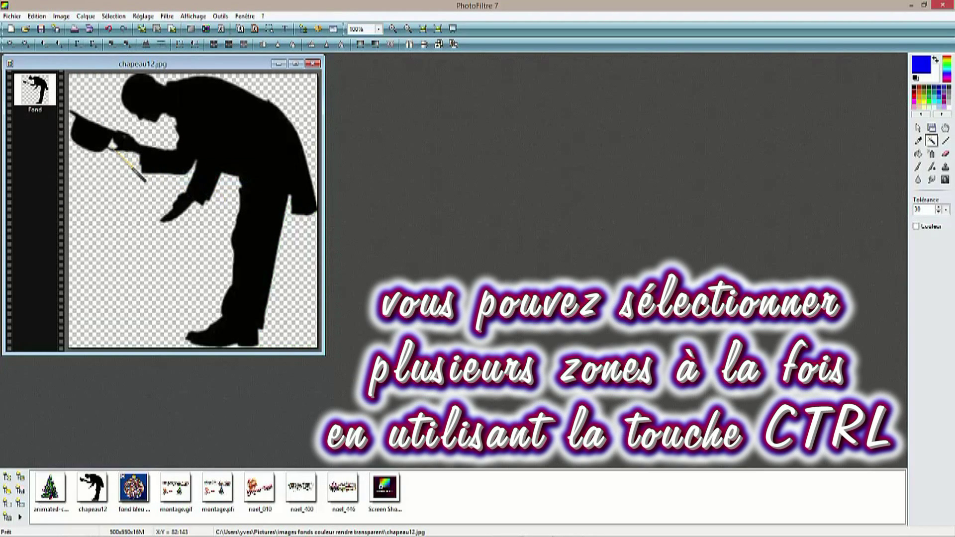
Select the small white gaps between the hat and the hand with the Magic Wand and make them transparent
click(110, 144)
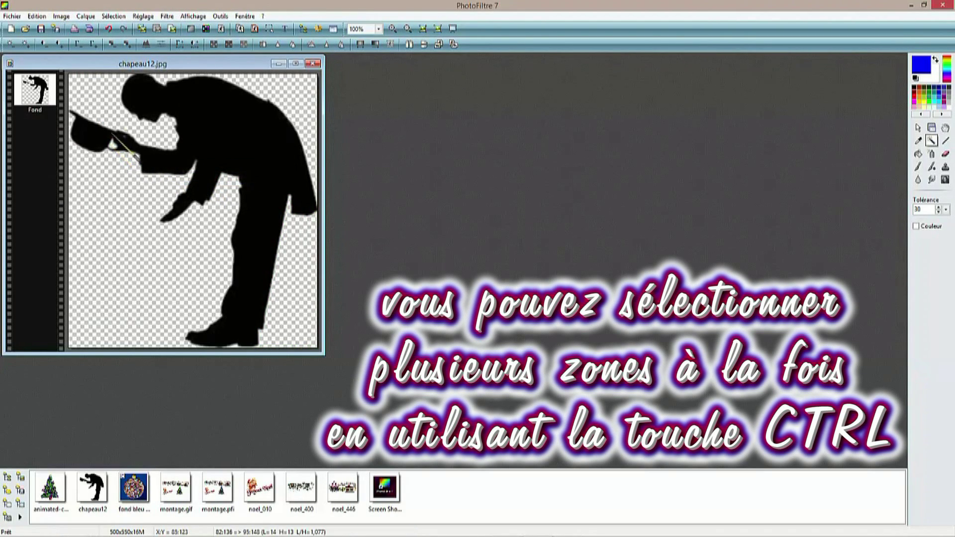
click(61, 16)
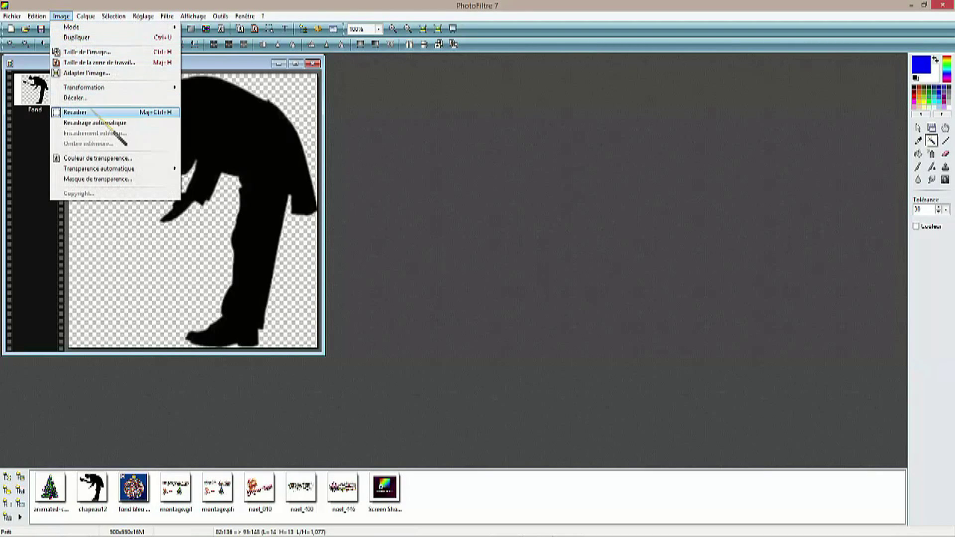
mouse_move(149, 169)
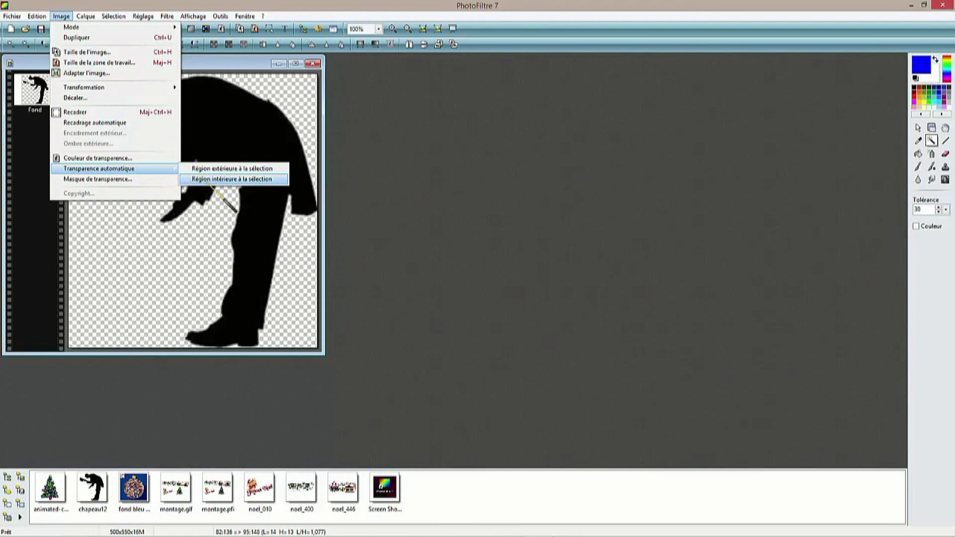
click(232, 179)
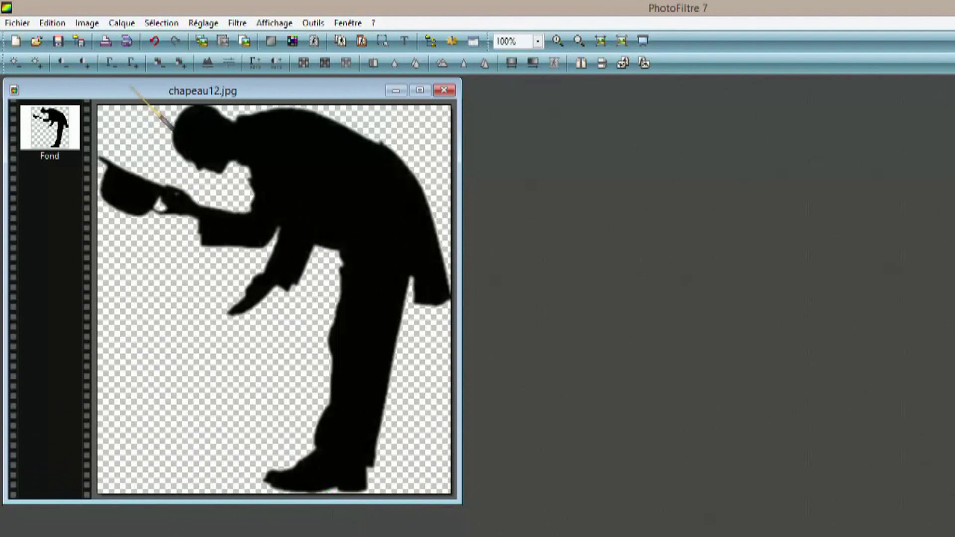
click(87, 24)
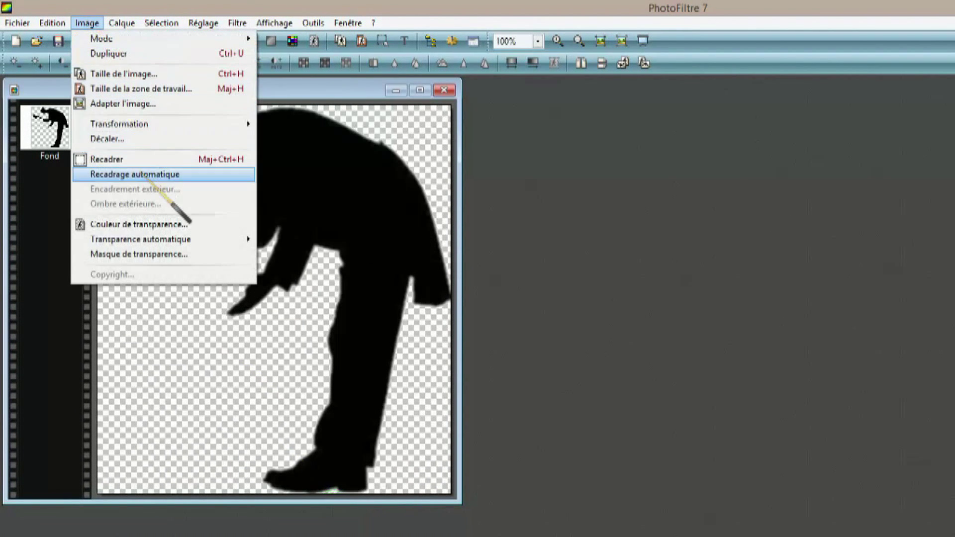
mouse_move(168, 241)
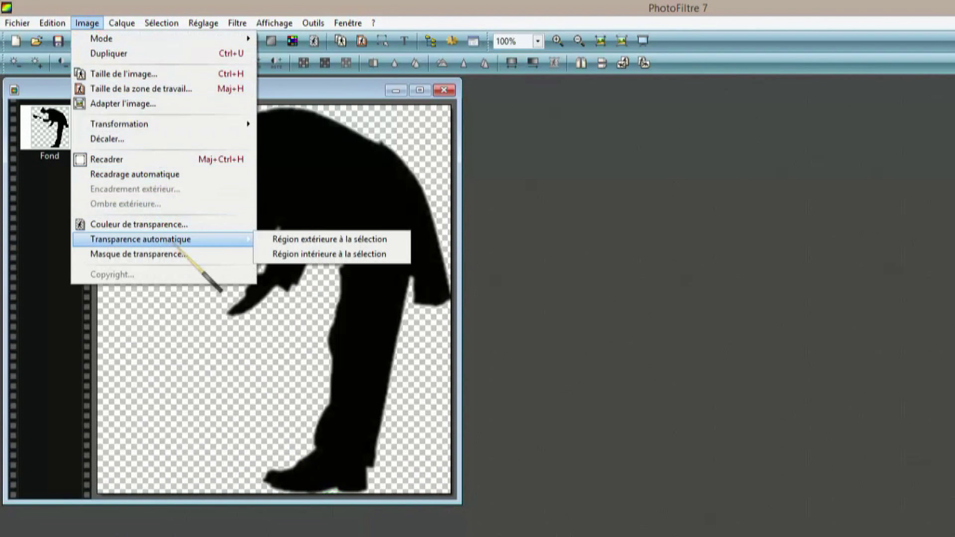
click(298, 254)
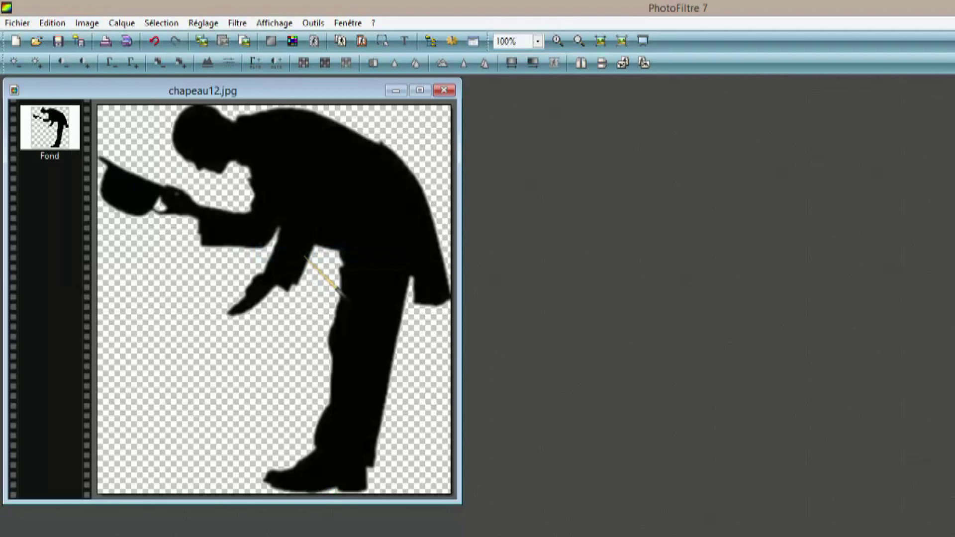
Save the silhouette as chapeau12.gif in GIF format with an optimised palette and close the image
click(17, 23)
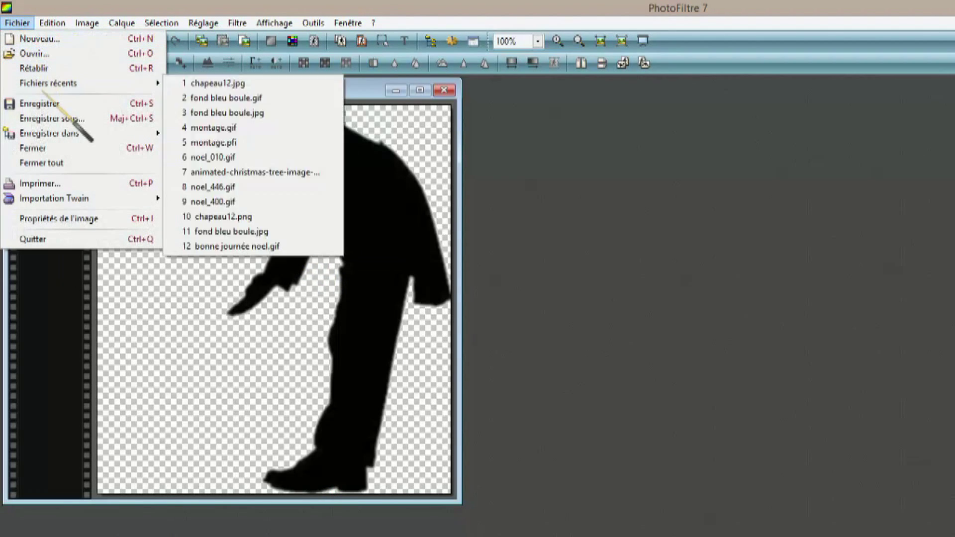
click(64, 119)
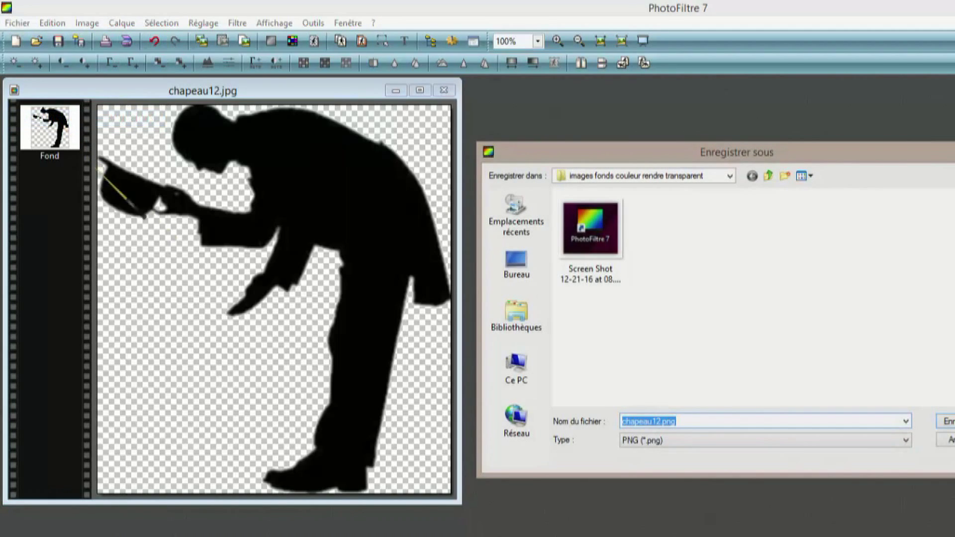
click(904, 441)
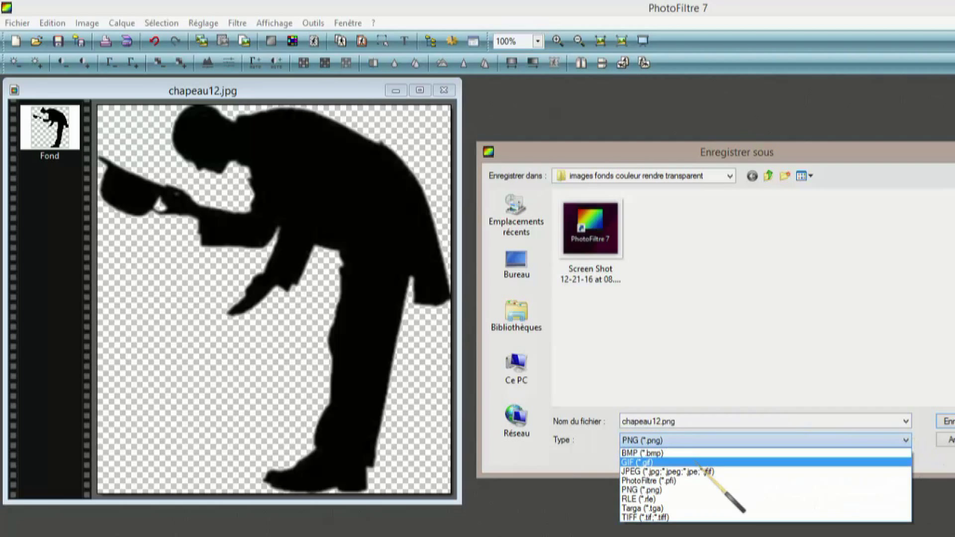
click(695, 462)
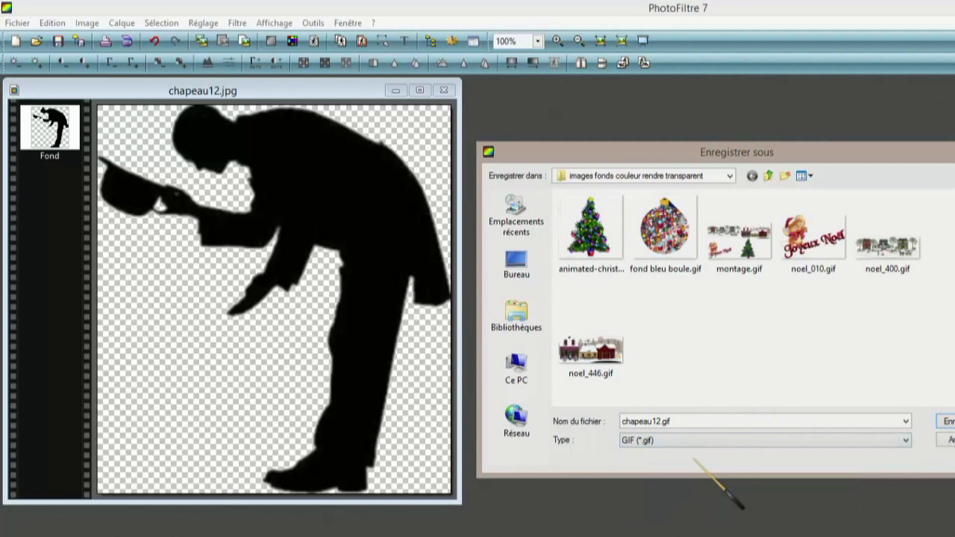
click(685, 420)
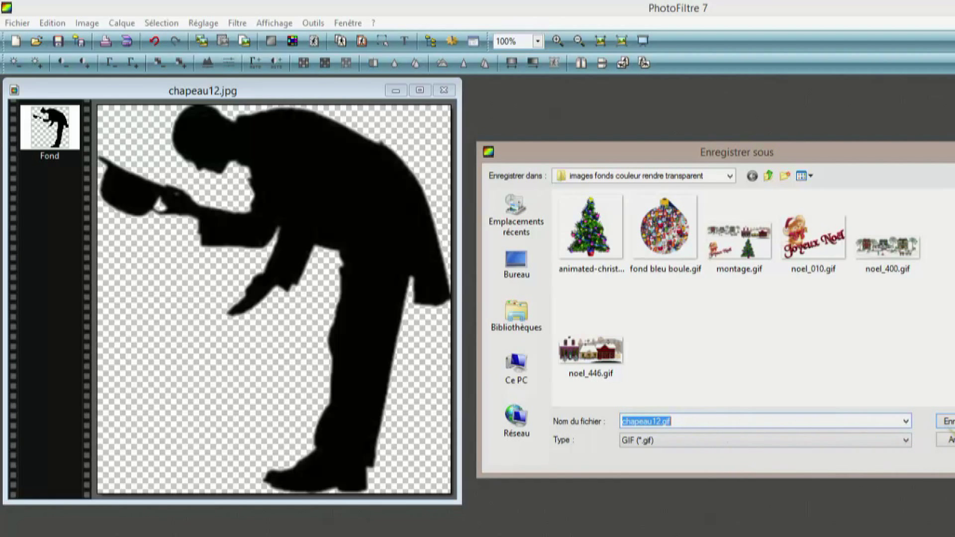
click(947, 421)
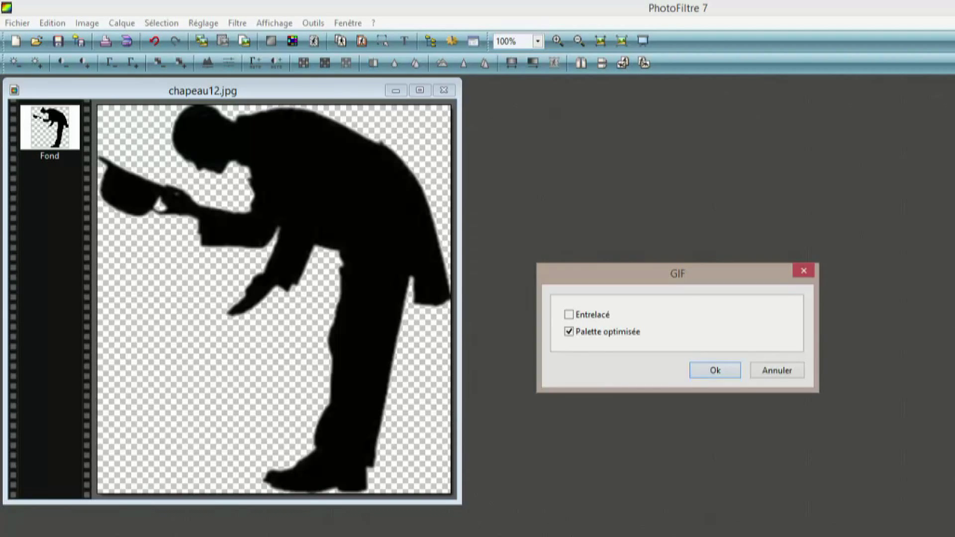
click(718, 370)
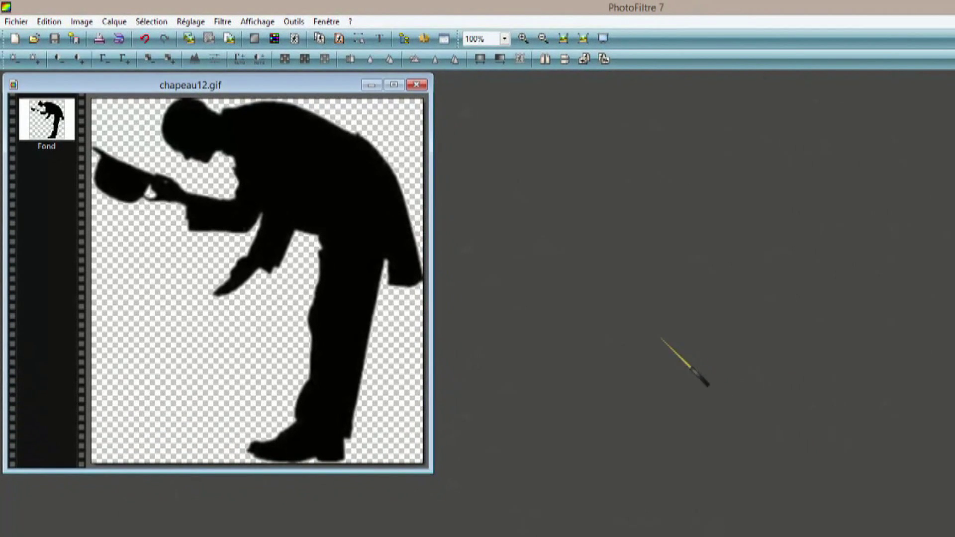
click(416, 85)
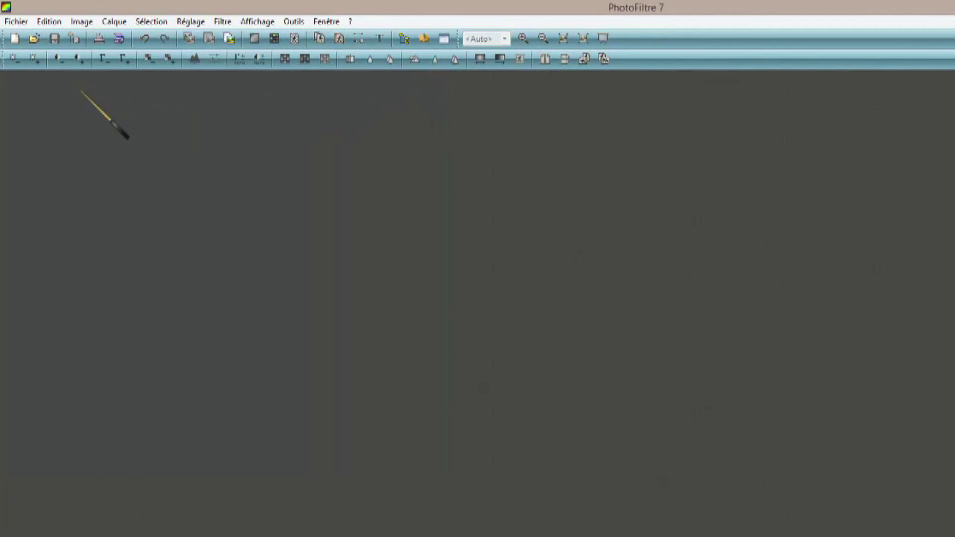
Create a new 3264 by 1840 pixel image at 200 pixels per inch with automatic transparency
click(8, 22)
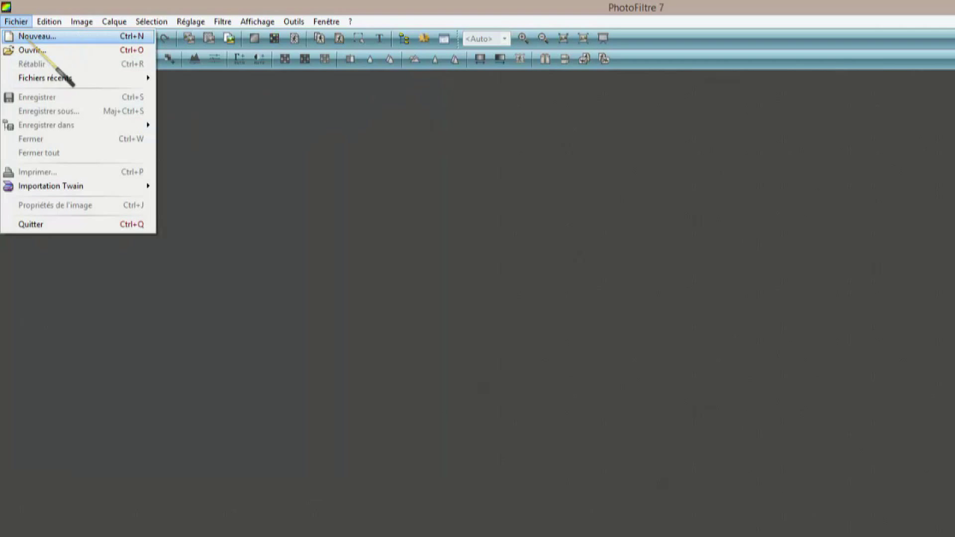
click(31, 35)
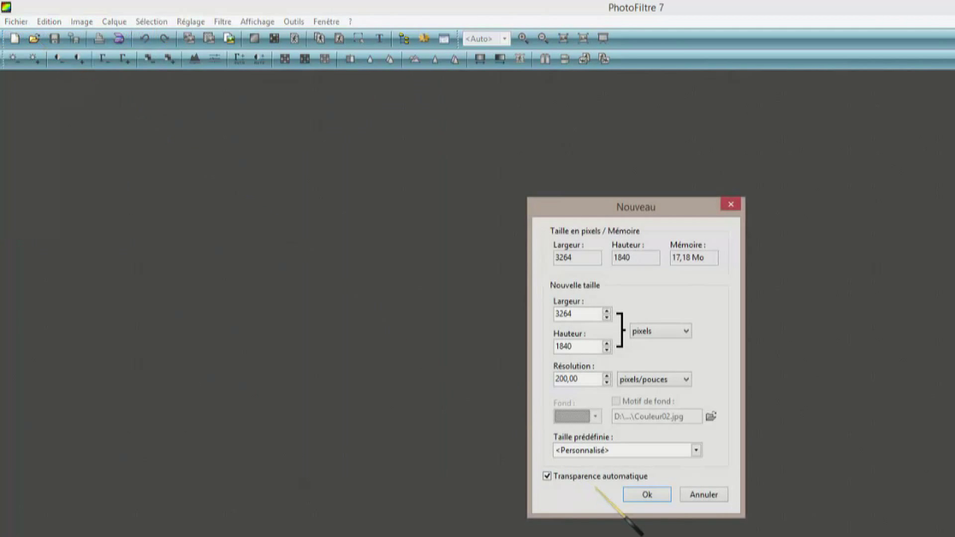
click(647, 495)
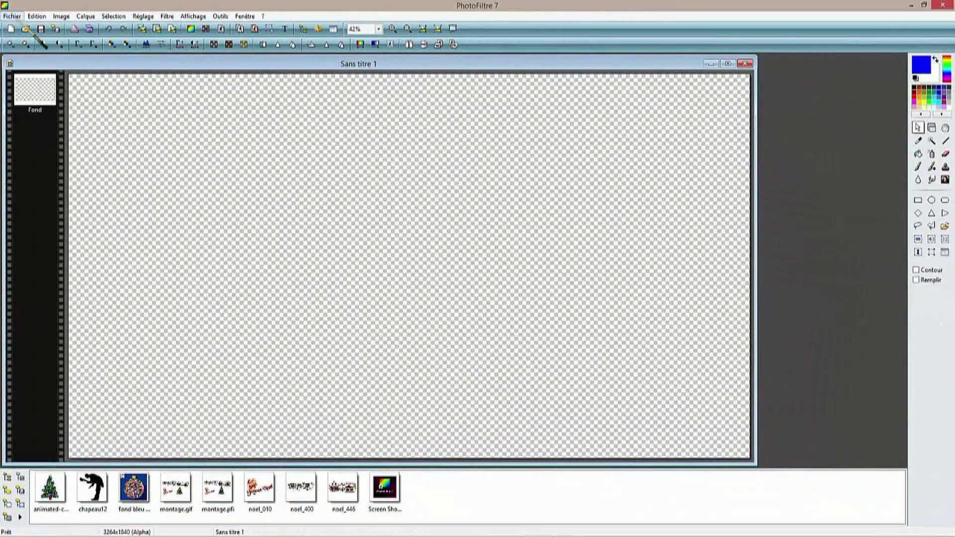
Open the transparent silhouette file chapeau12.gif
click(16, 21)
click(30, 37)
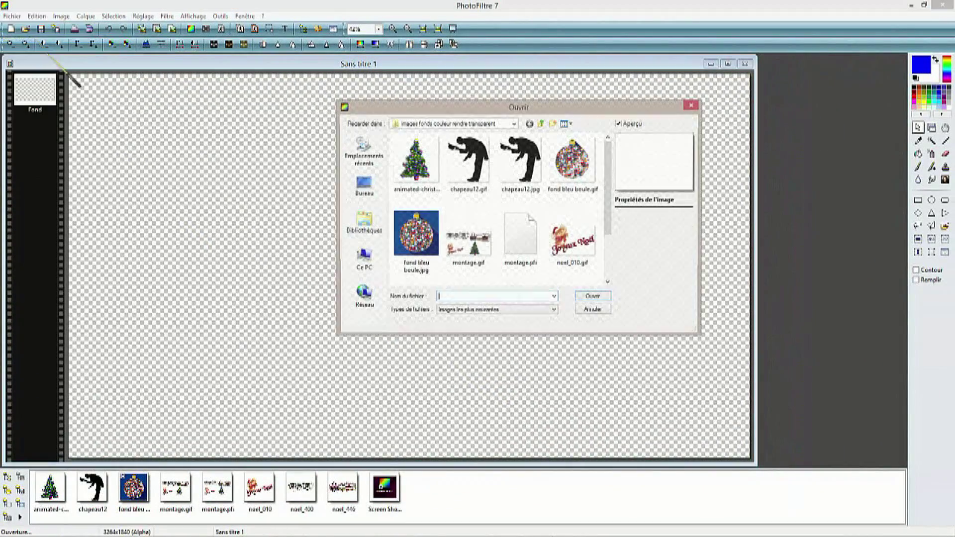
click(477, 167)
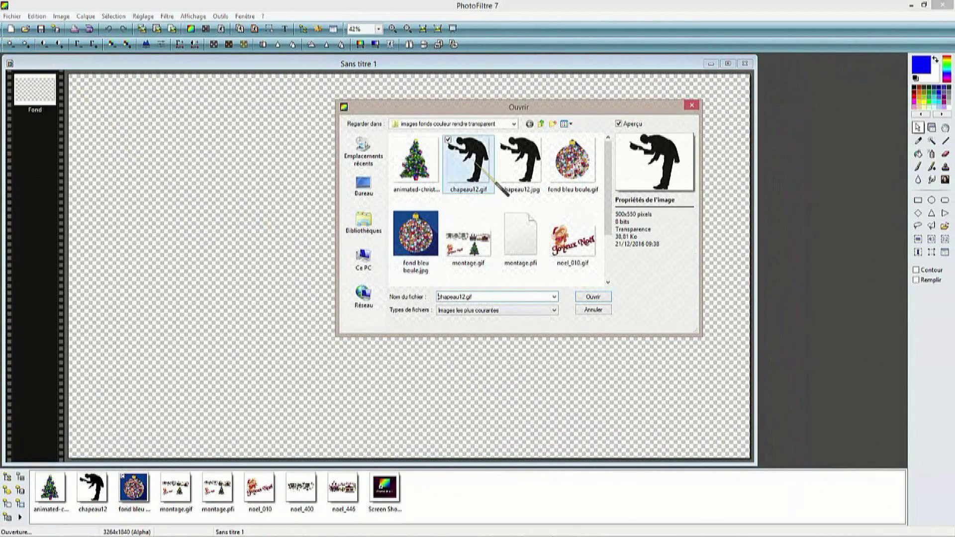
click(593, 297)
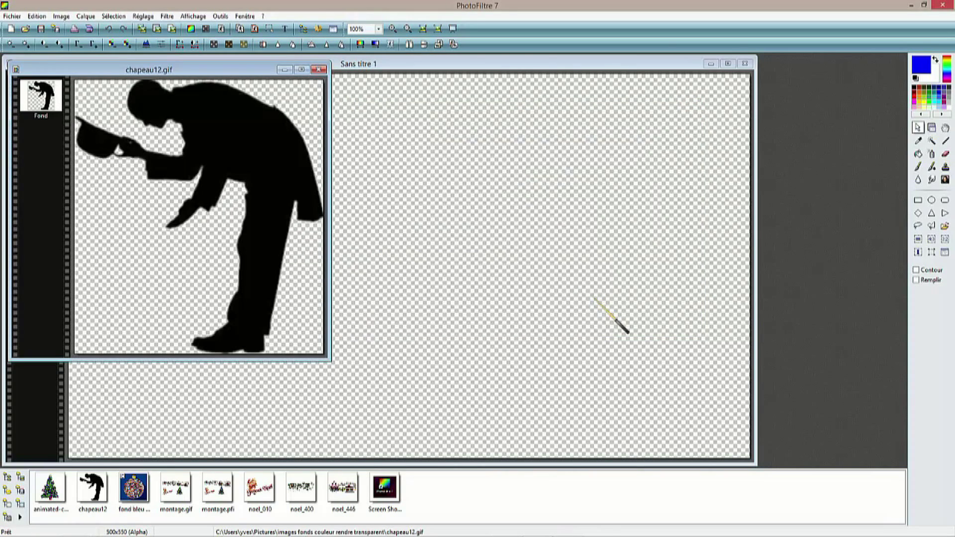
Copy the silhouette from chapeau12.gif into the blank transparent image, closing the source file before pasting
click(37, 16)
click(58, 100)
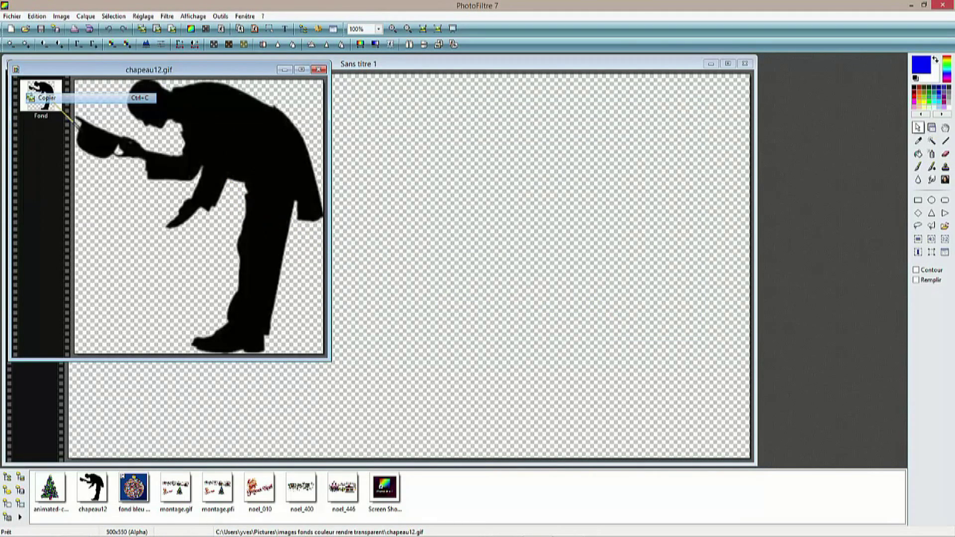
click(318, 69)
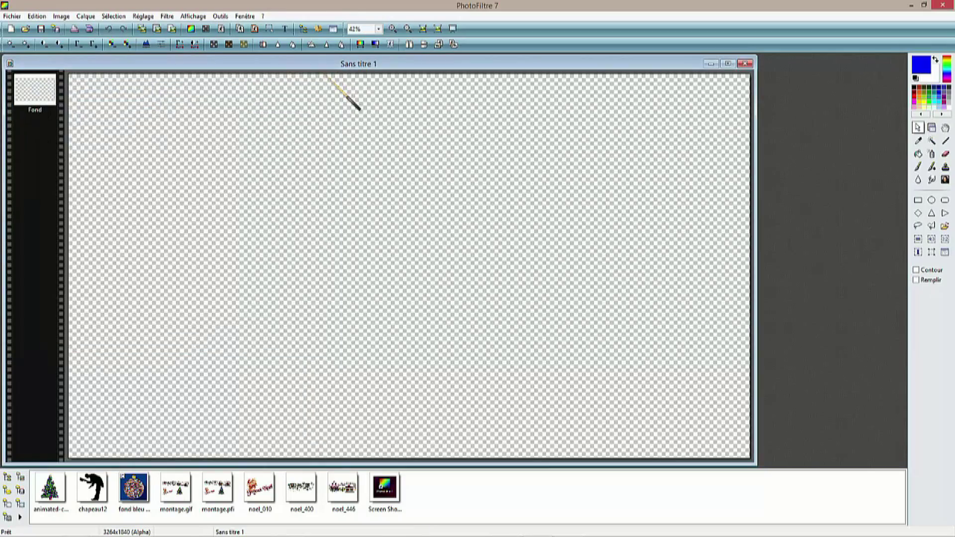
click(37, 16)
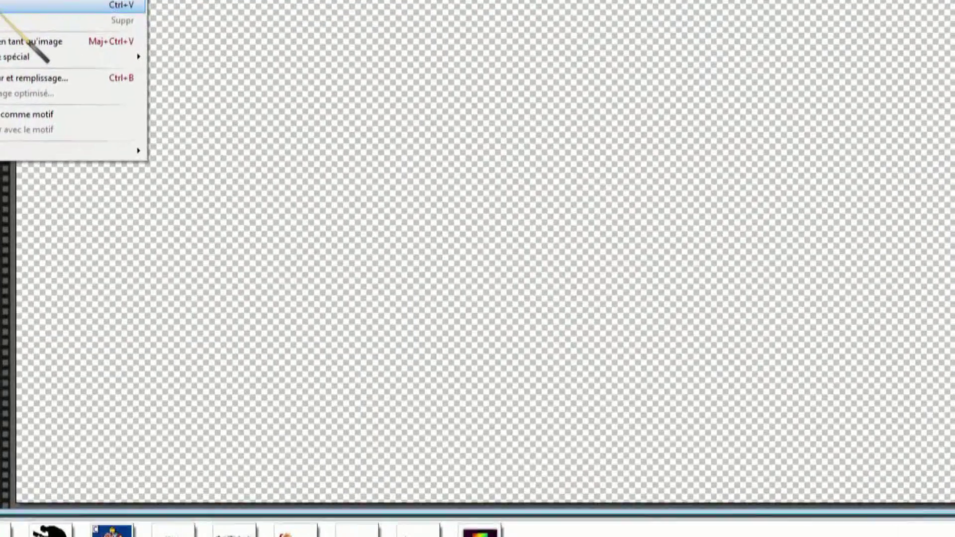
click(48, 118)
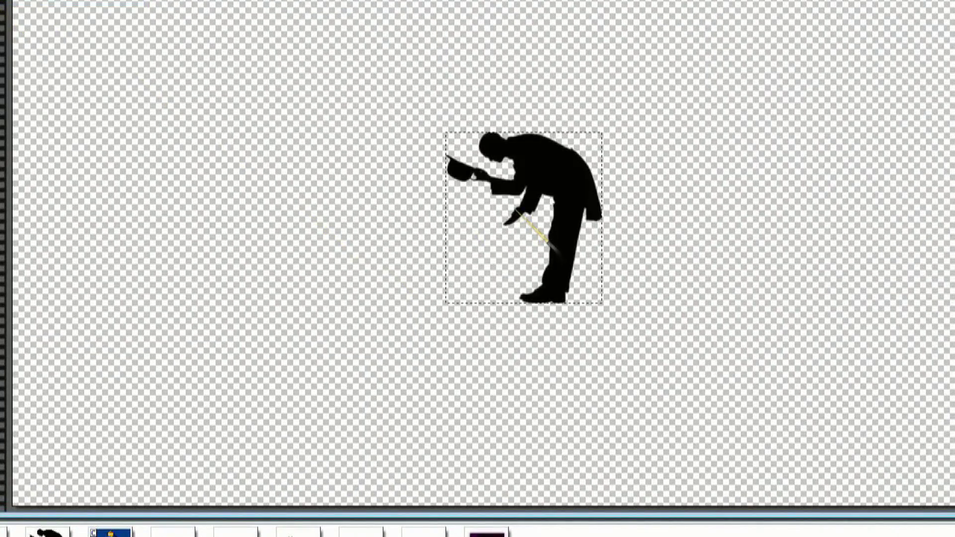
Enlarge the silhouette layer to about 844 by 929 pixels and move it to the upper right of the image
right_click(516, 210)
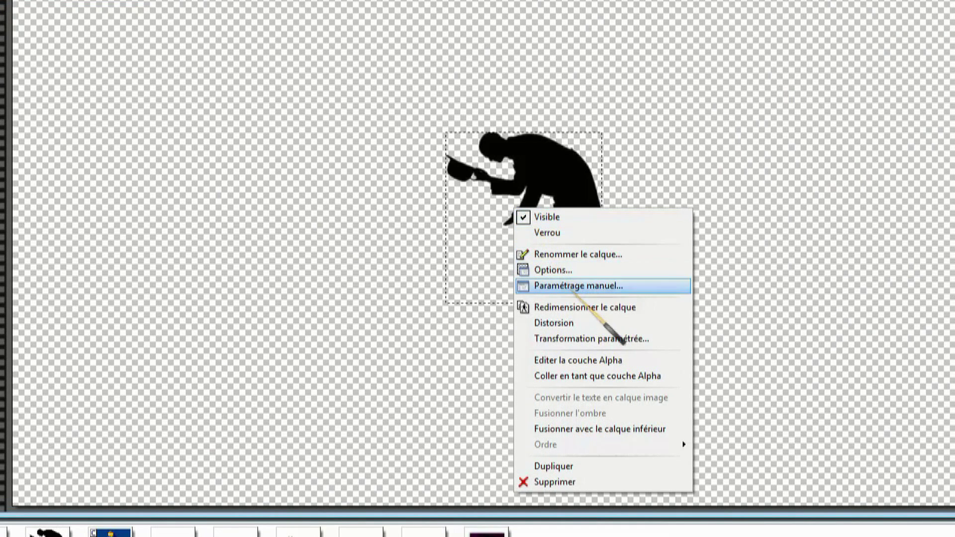
click(603, 311)
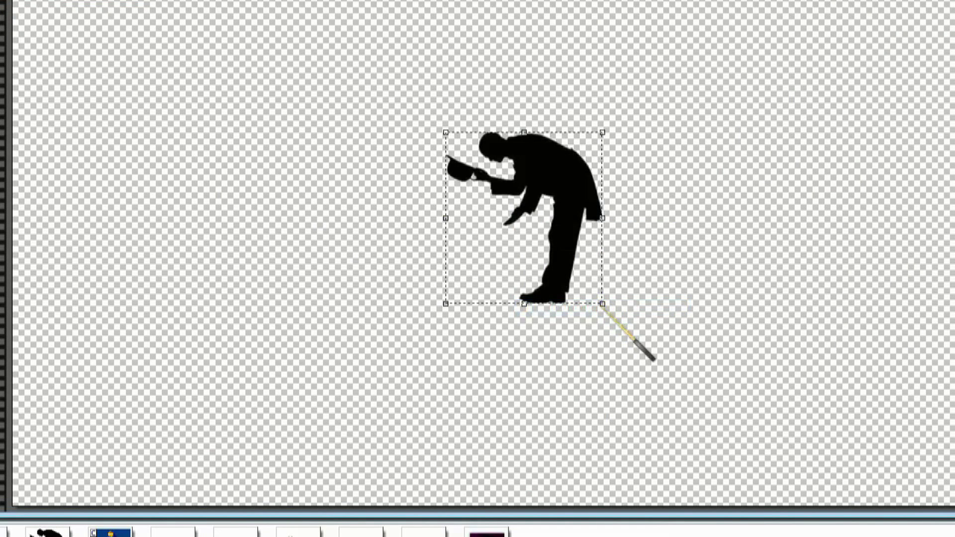
drag(603, 304, 763, 427)
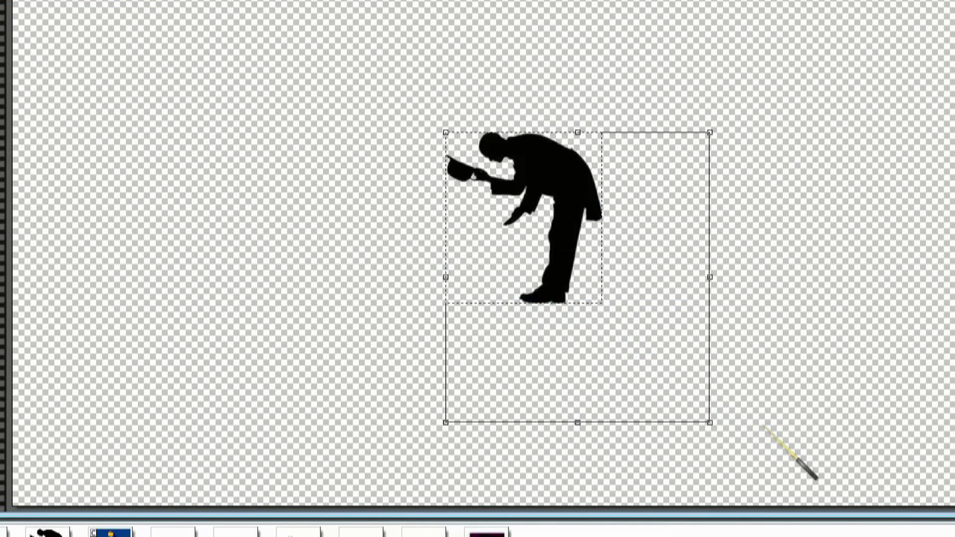
drag(594, 209, 820, 88)
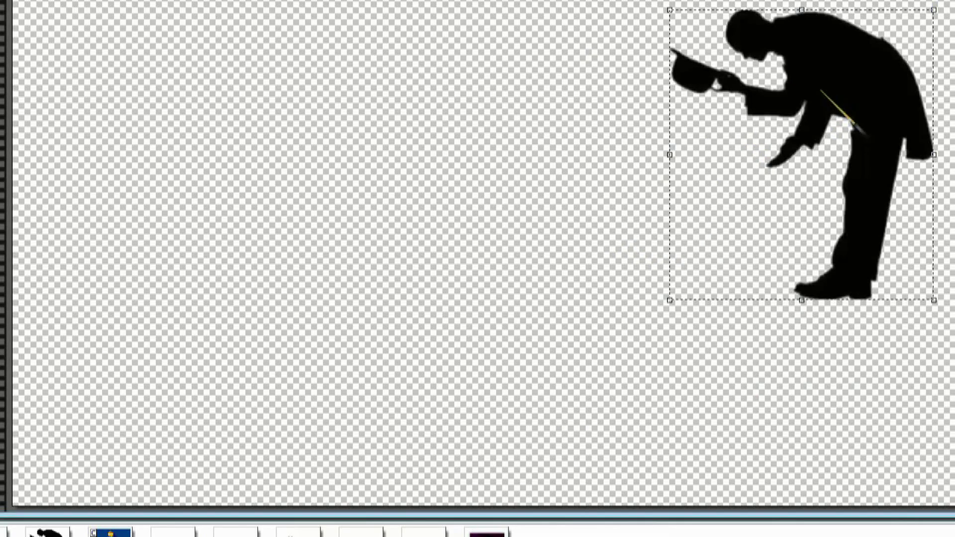
right_click(737, 135)
click(771, 147)
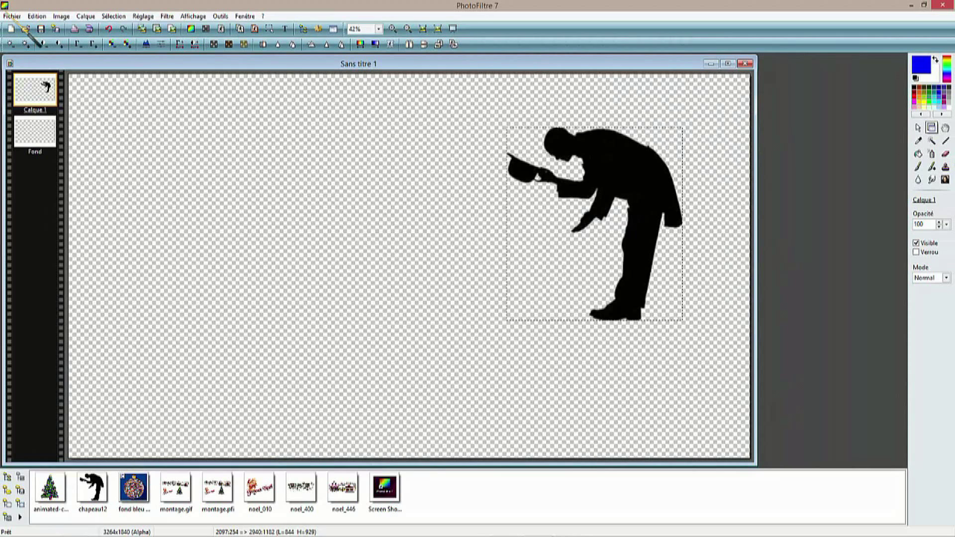
Open the transparent Christmas bauble image fond bleu boule.gif
click(12, 16)
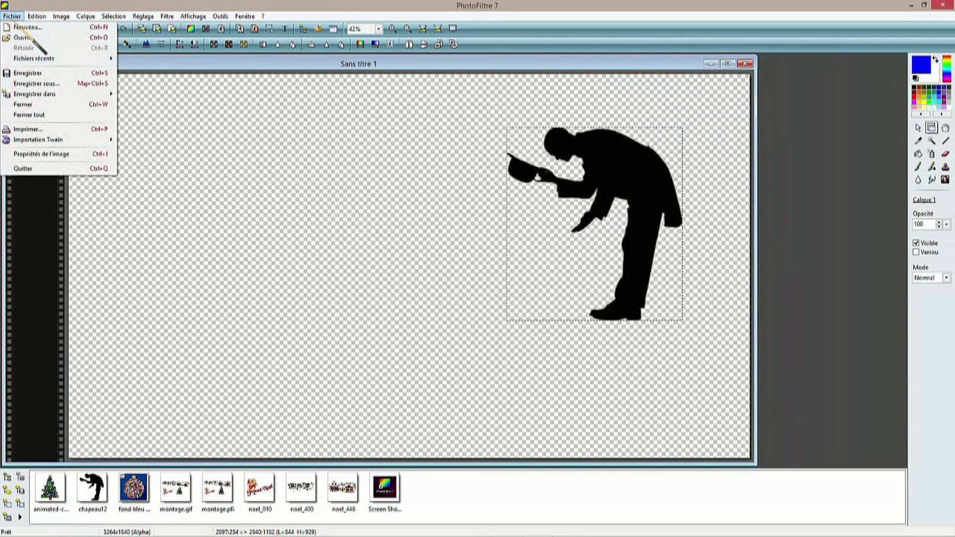
click(29, 36)
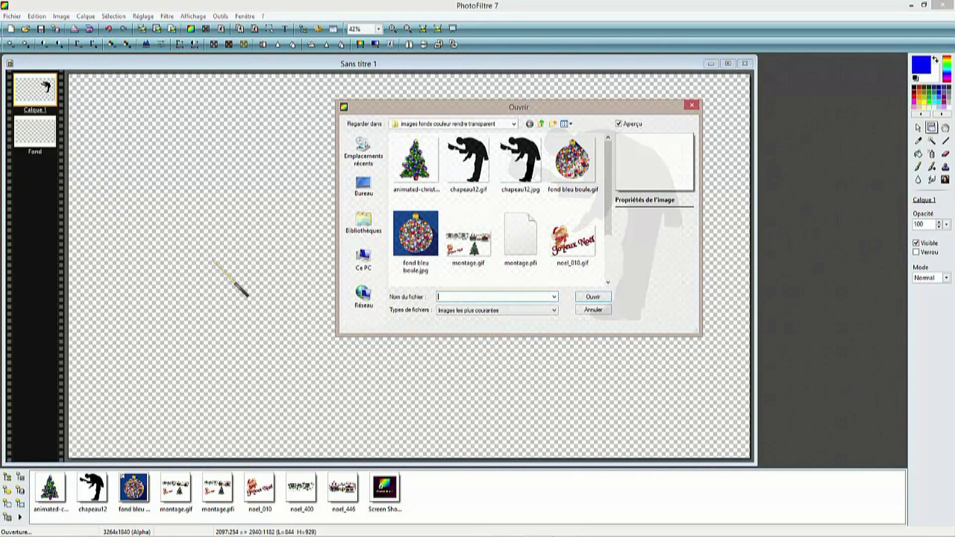
click(582, 164)
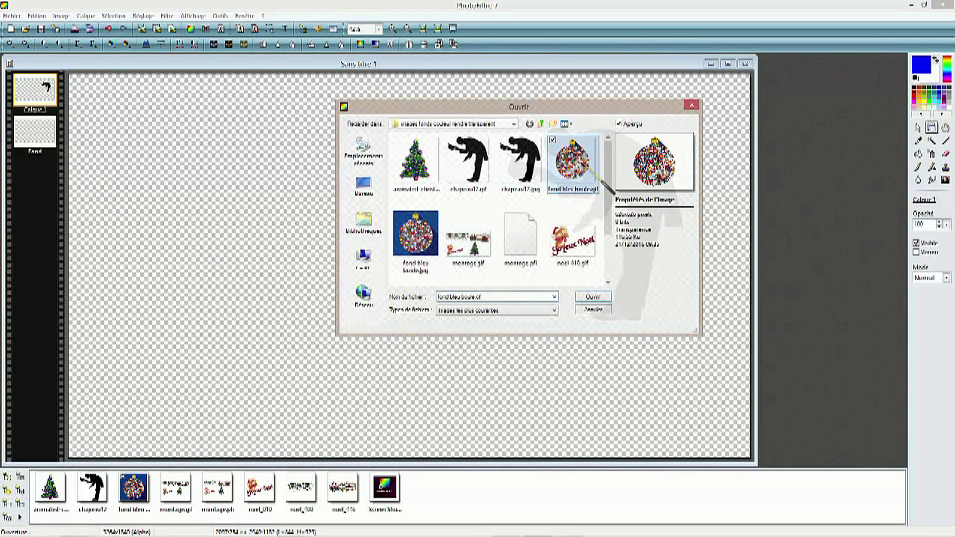
click(594, 297)
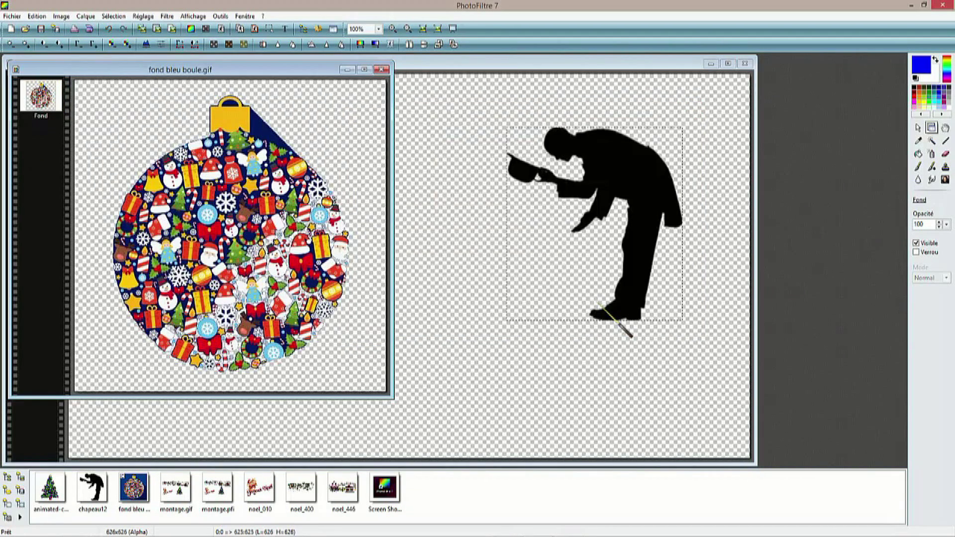
Copy the bauble from fond bleu boule.gif into the silhouette image as a new layer, closing the source file before pasting
click(37, 16)
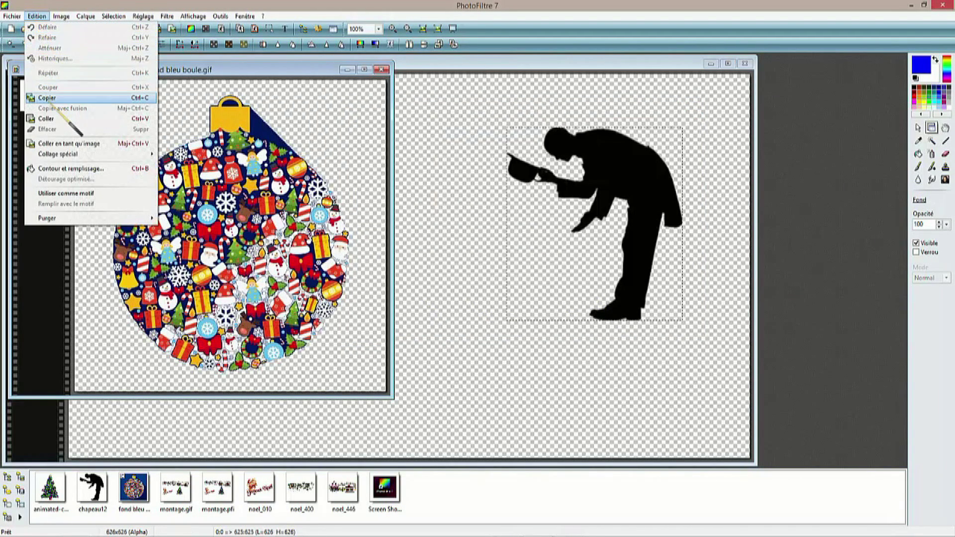
click(47, 97)
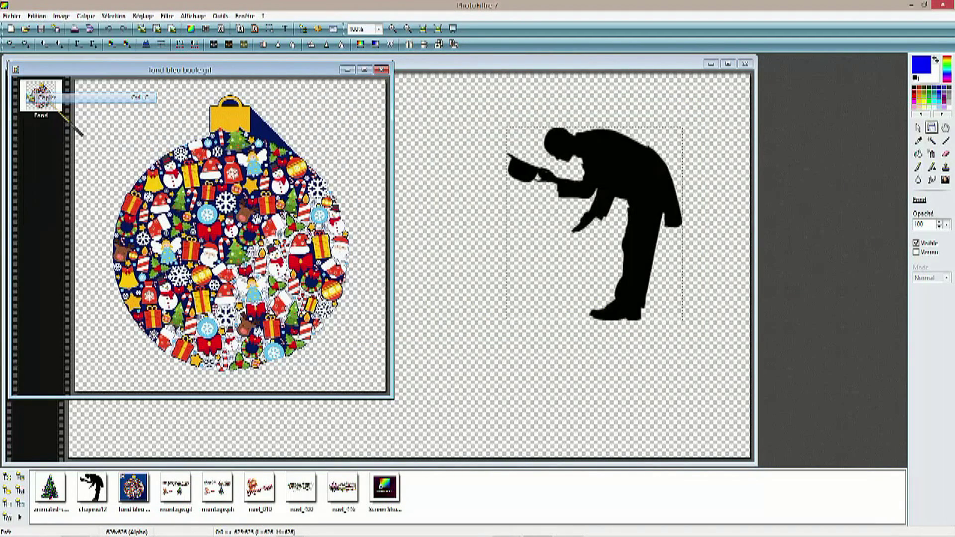
click(381, 70)
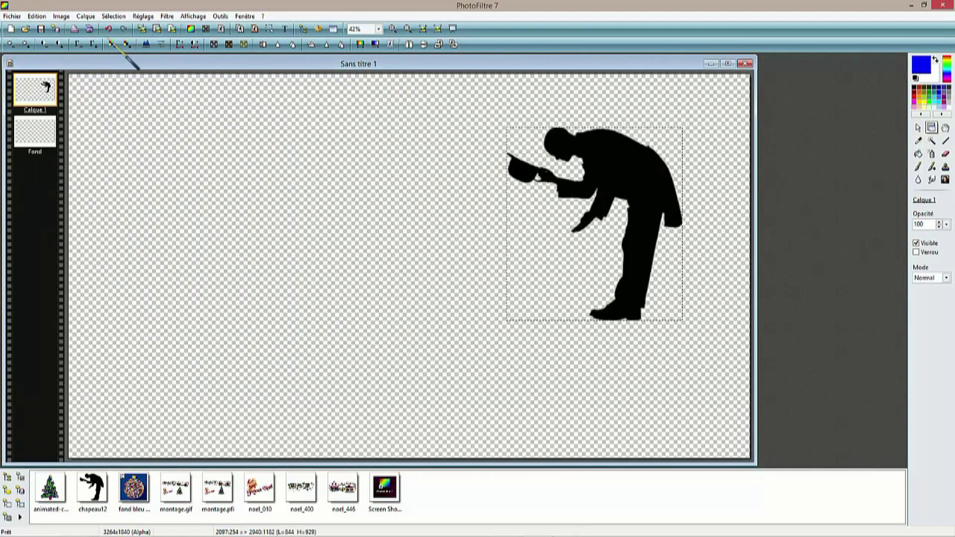
click(37, 16)
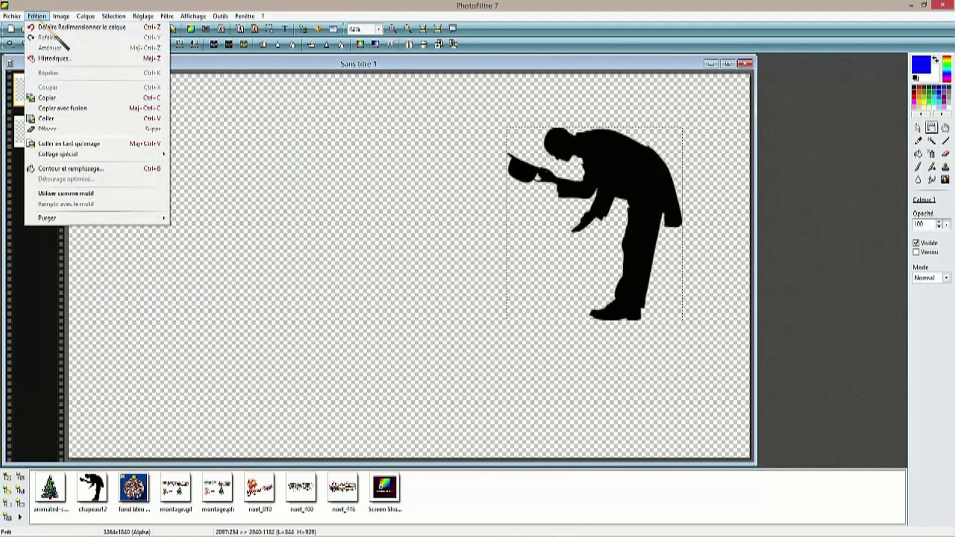
click(56, 123)
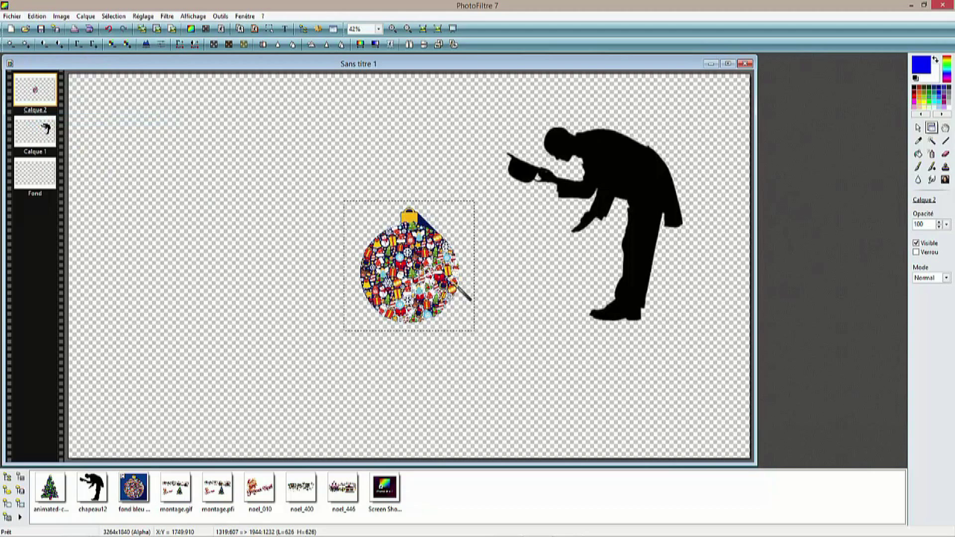
Enlarge the bauble layer to about 962 by 962 pixels and apply the resize
right_click(448, 310)
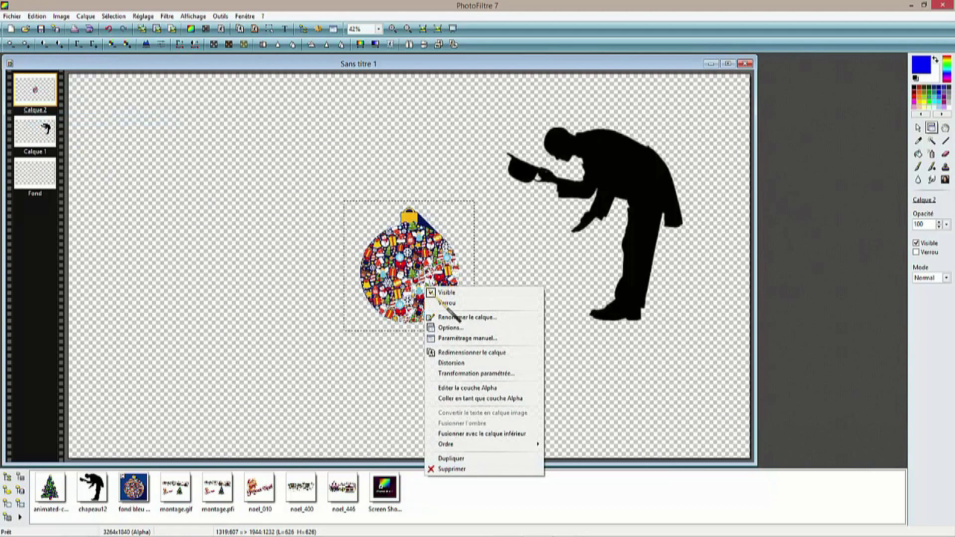
click(486, 352)
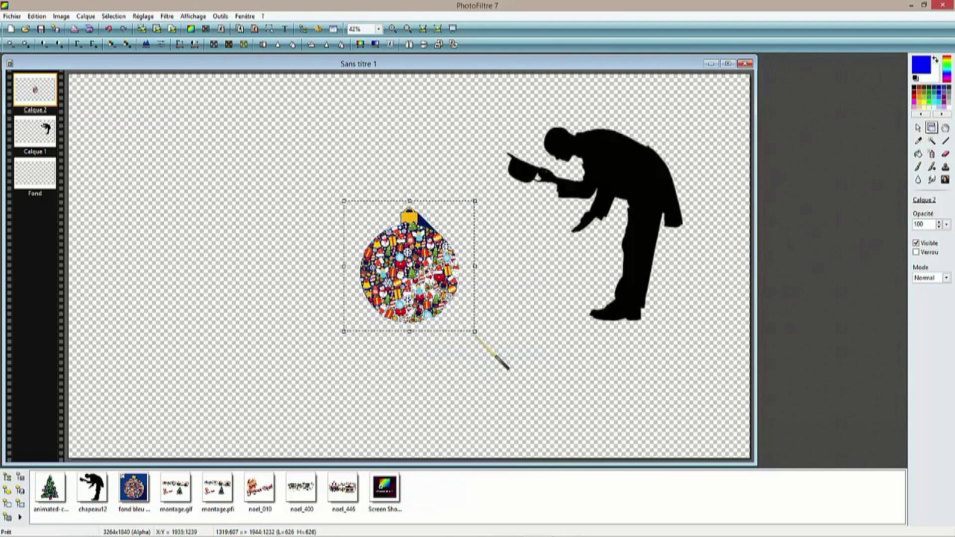
drag(474, 333, 547, 425)
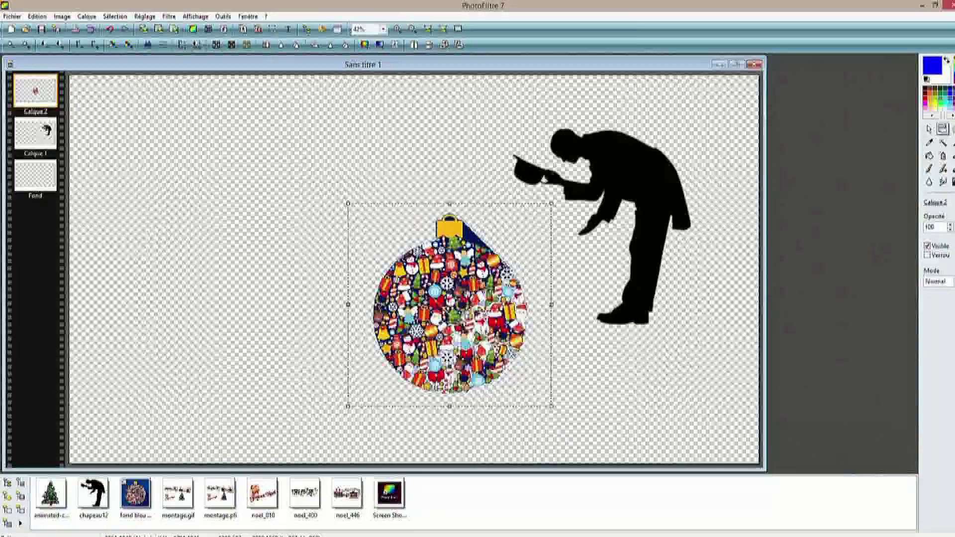
right_click(426, 294)
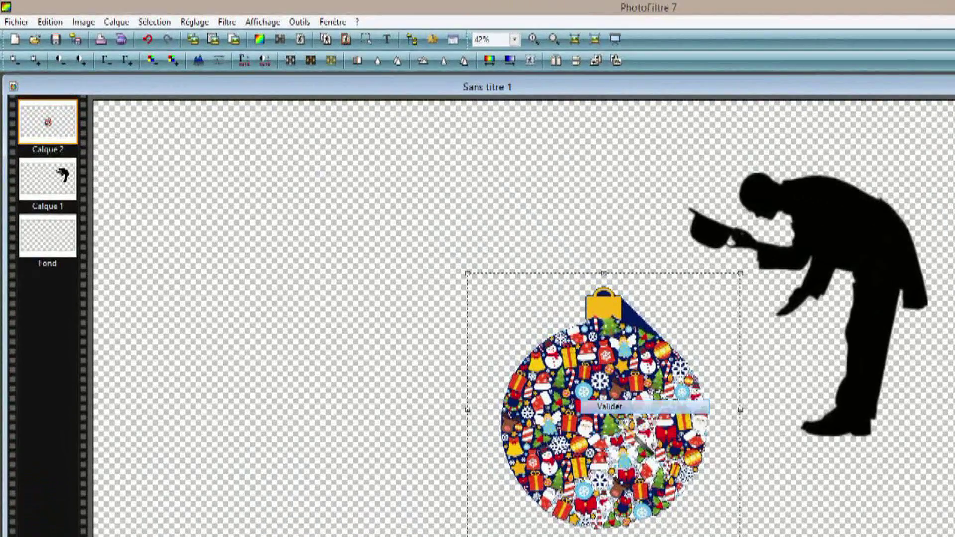
click(607, 407)
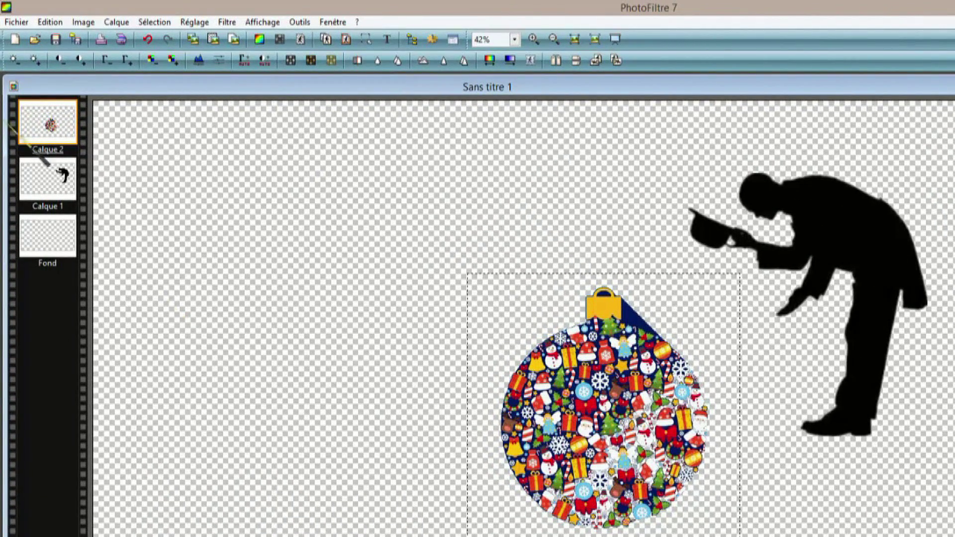
Save the composition as montage3.gif in GIF format, agreeing to save without layers
click(12, 24)
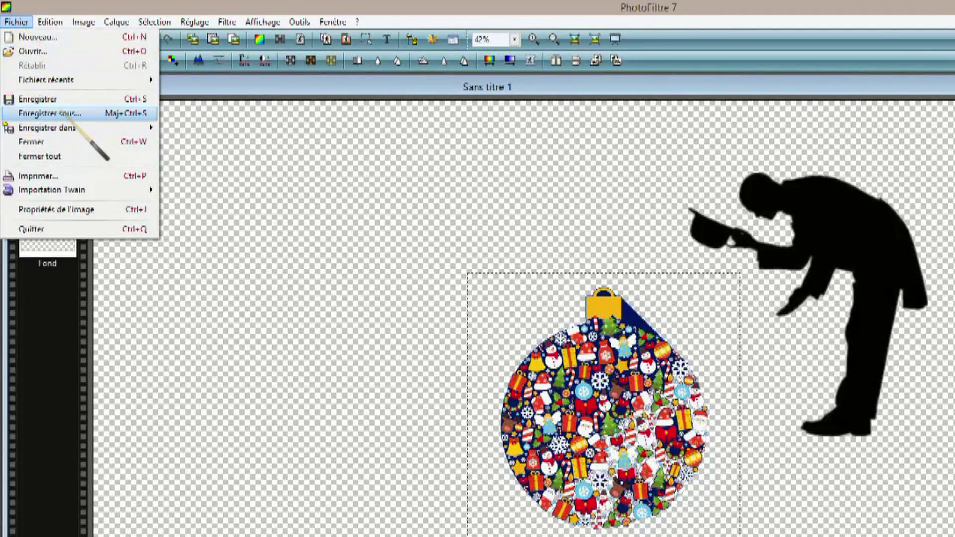
click(70, 114)
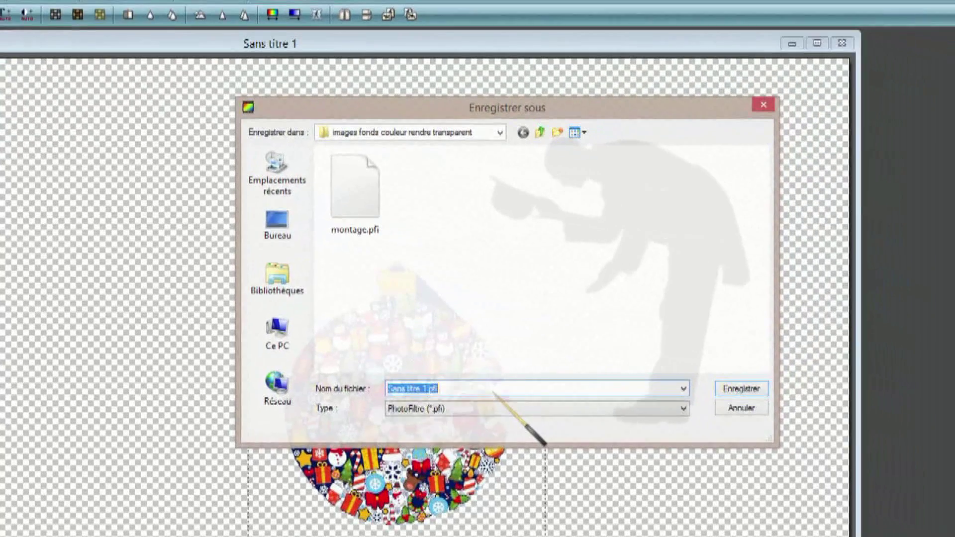
text(m)
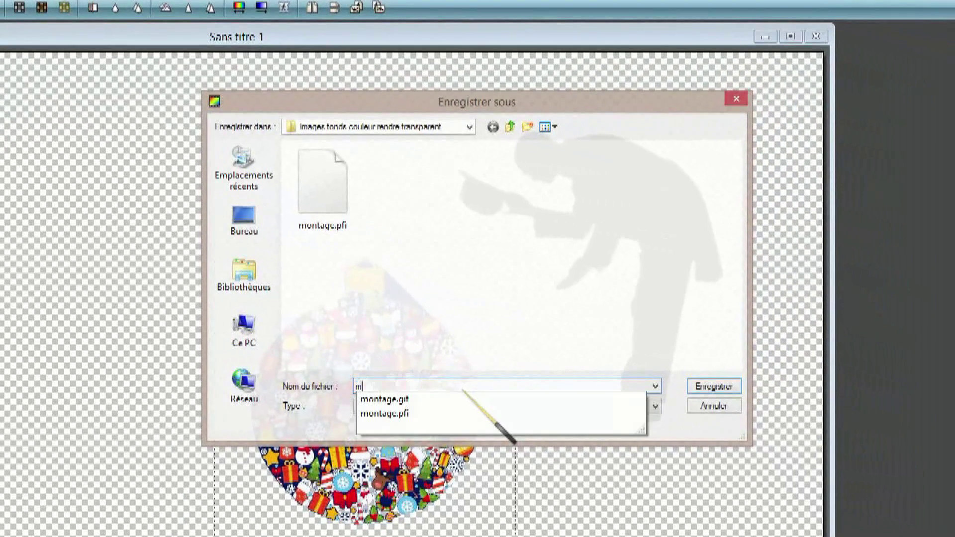
text(ontage)
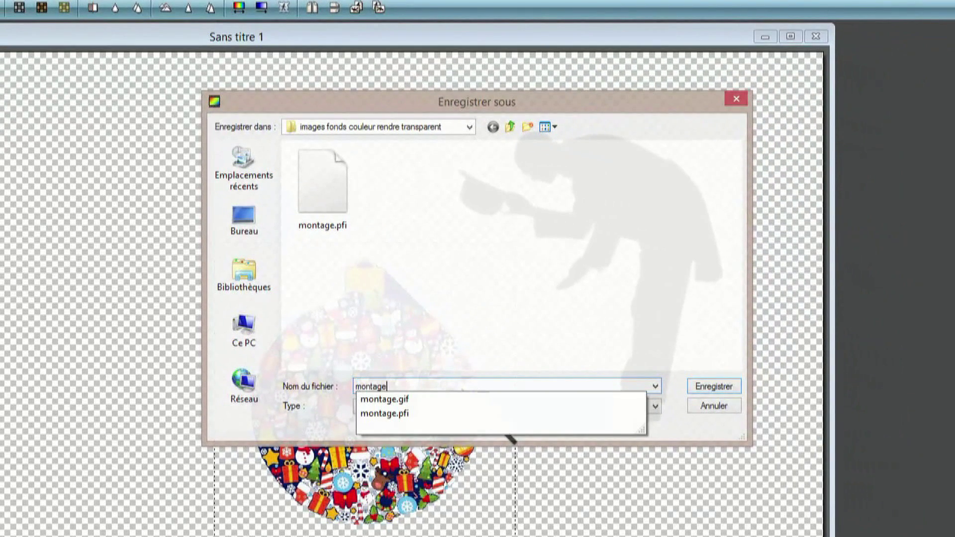
text(3)
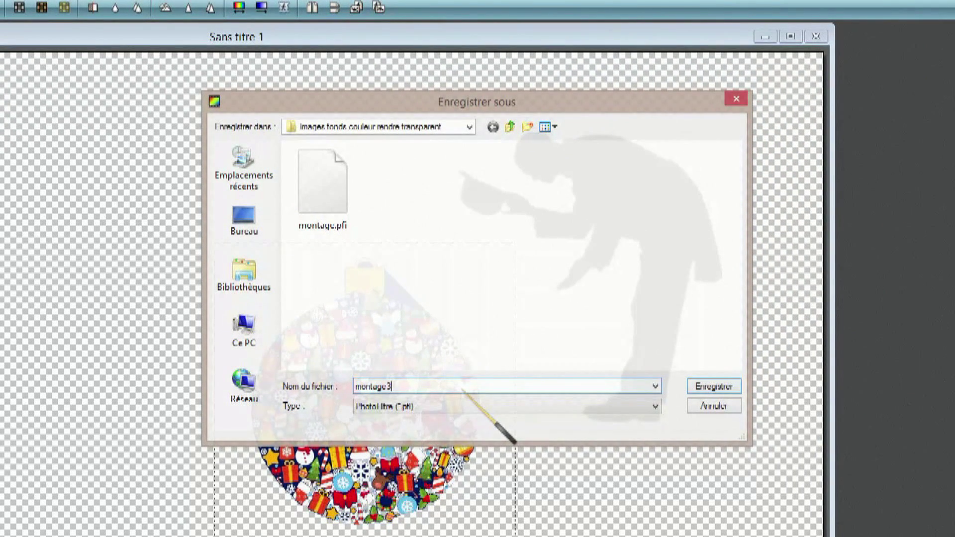
click(655, 407)
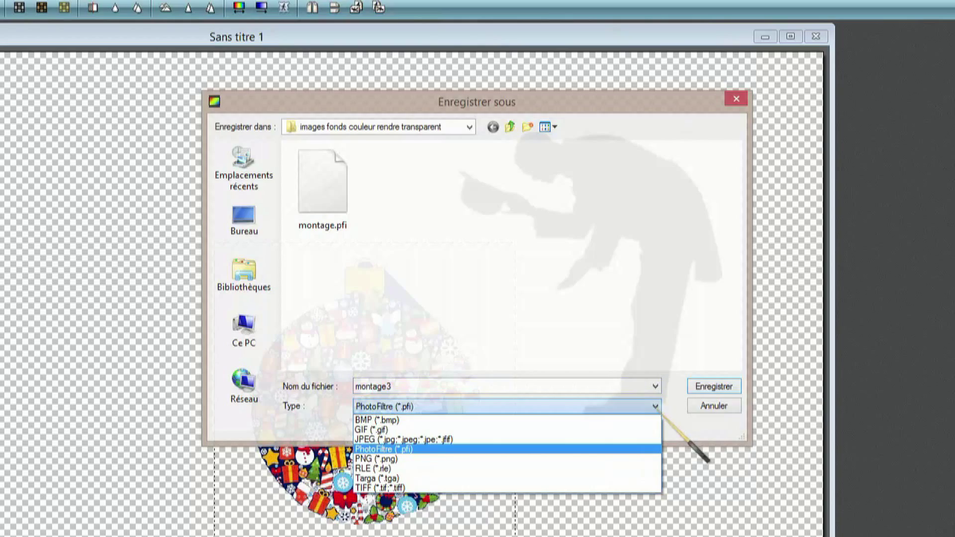
click(519, 431)
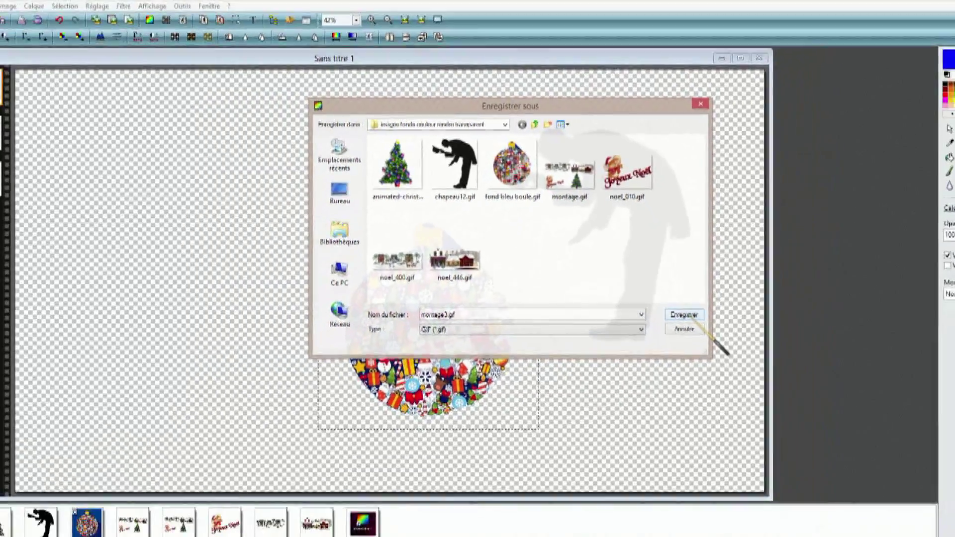
click(708, 361)
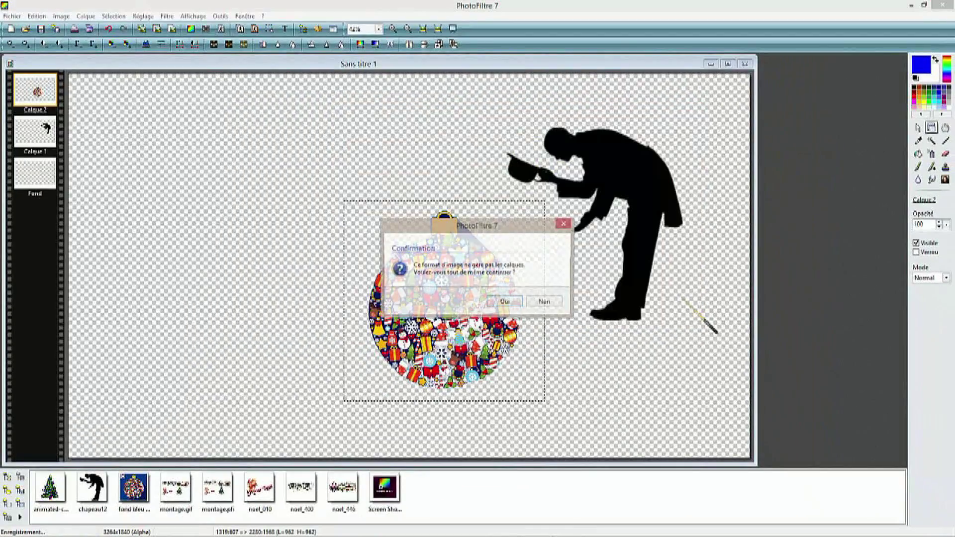
click(503, 302)
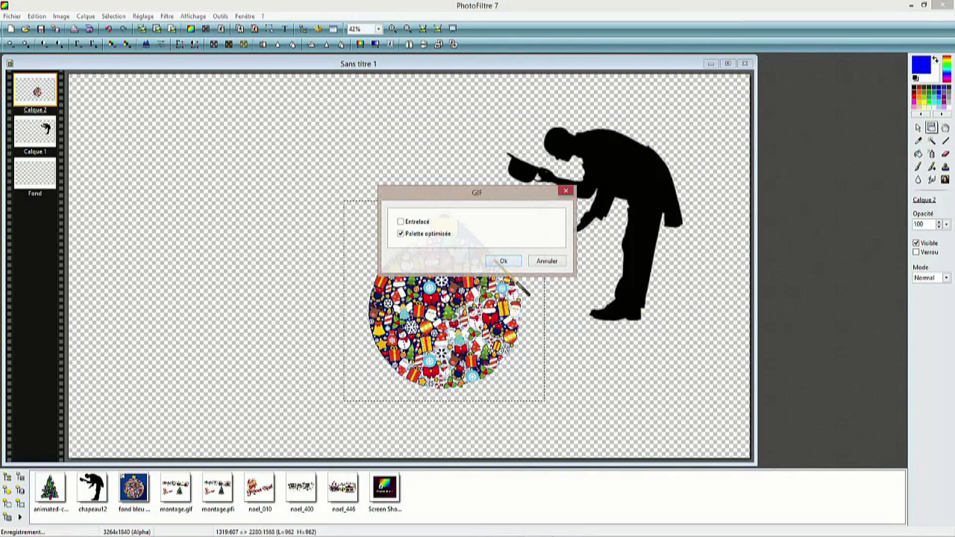